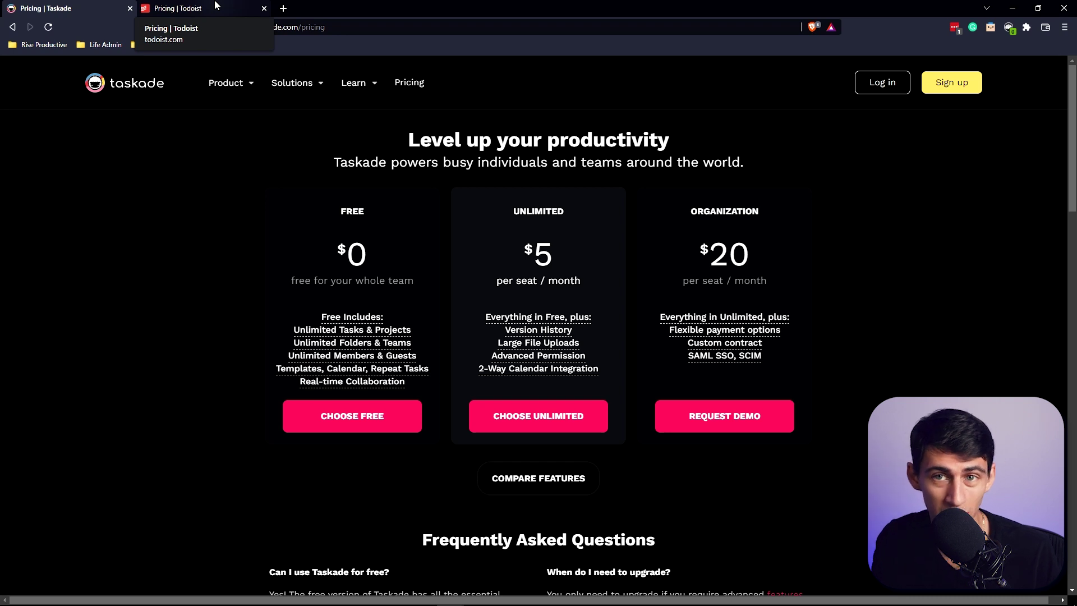
Switch to Todoist's pricing page with its Free $0, Pro $4 and Business $6 plans.
left_click(216, 6)
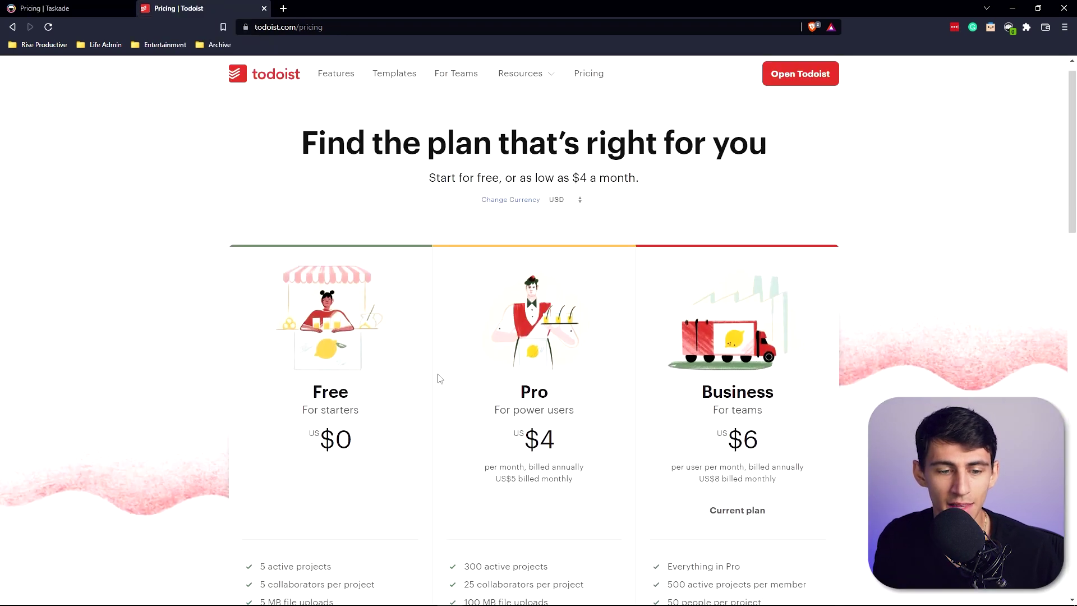
Scroll through Todoist's Free, Pro and Business plan features, then return to Taskade's pricing tab.
scroll(439, 377, "down", 2)
scroll(441, 381, "down", 3)
scroll(442, 379, "up", 3)
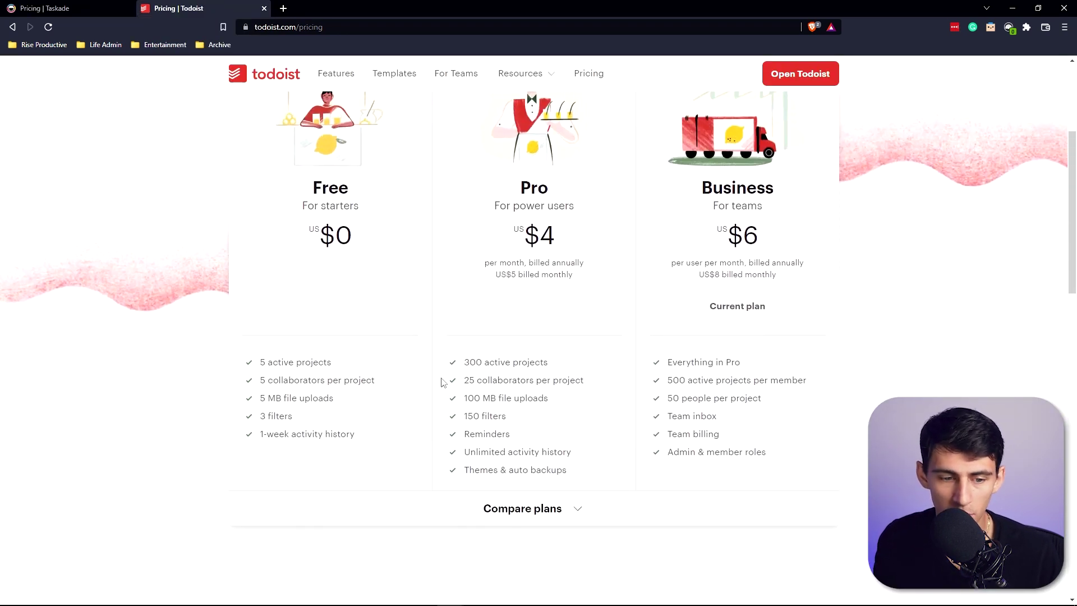
scroll(424, 227, "down", 1)
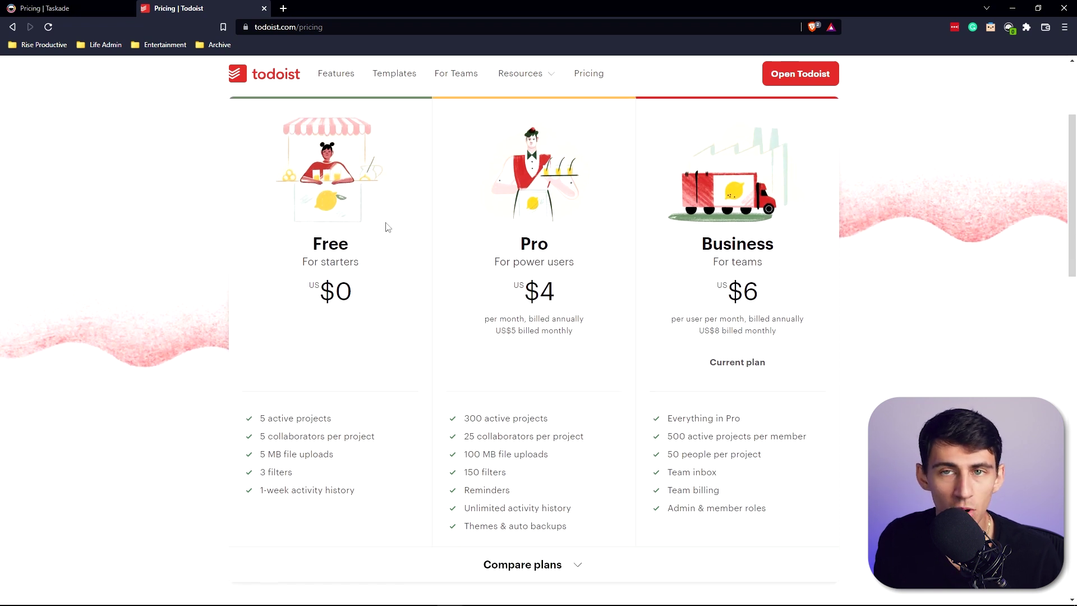
scroll(381, 242, "down", 1)
scroll(314, 353, "up", 2)
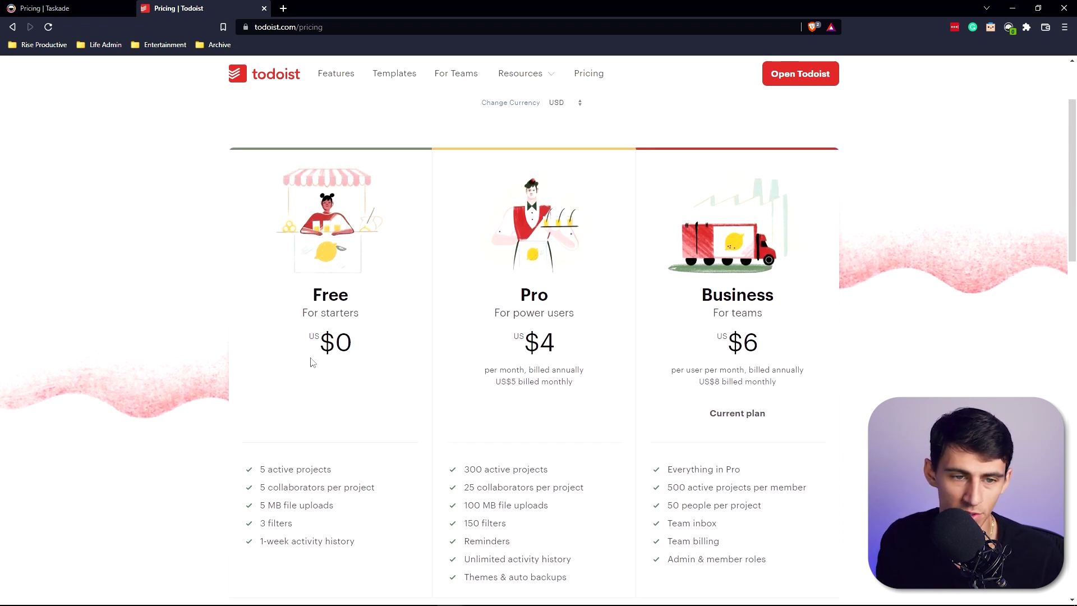
scroll(306, 392, "down", 2)
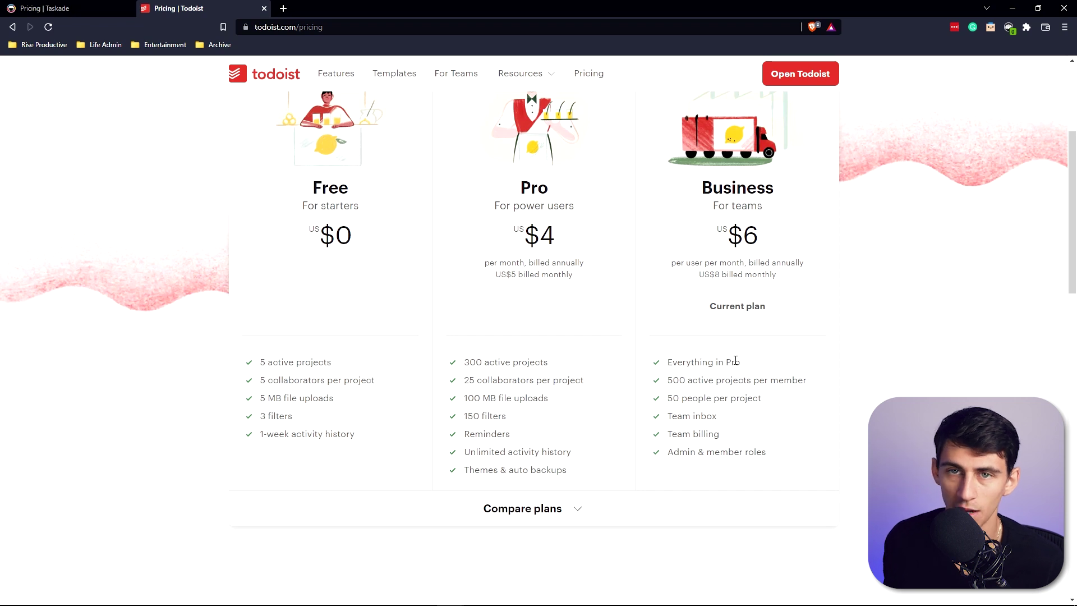
key("ctrl+shift+Tab")
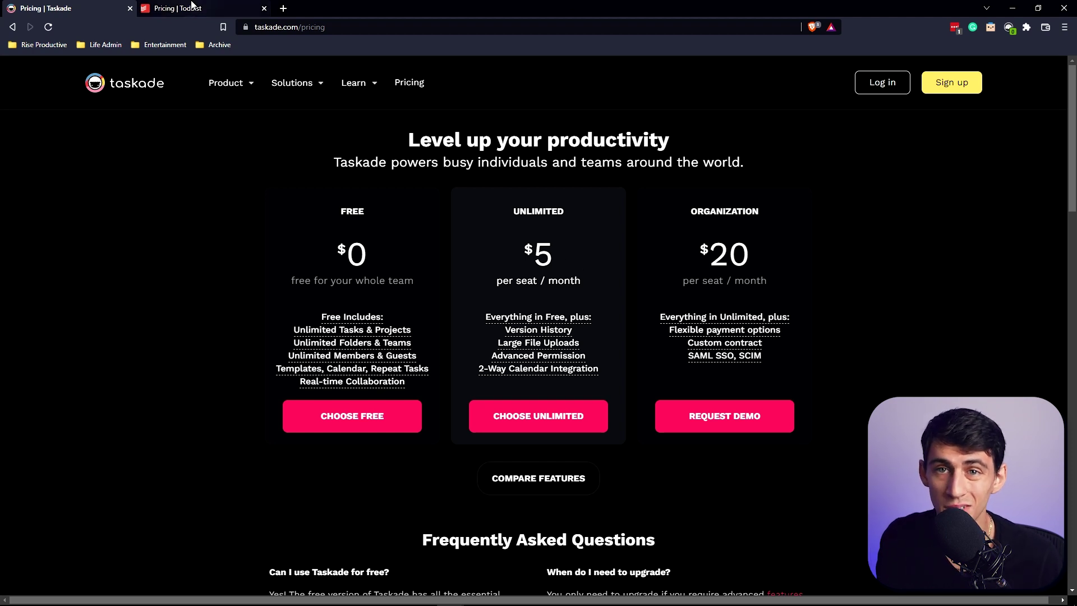
Look over the details of Taskade's Unlimited $5 plan.
mouse_move(561, 317)
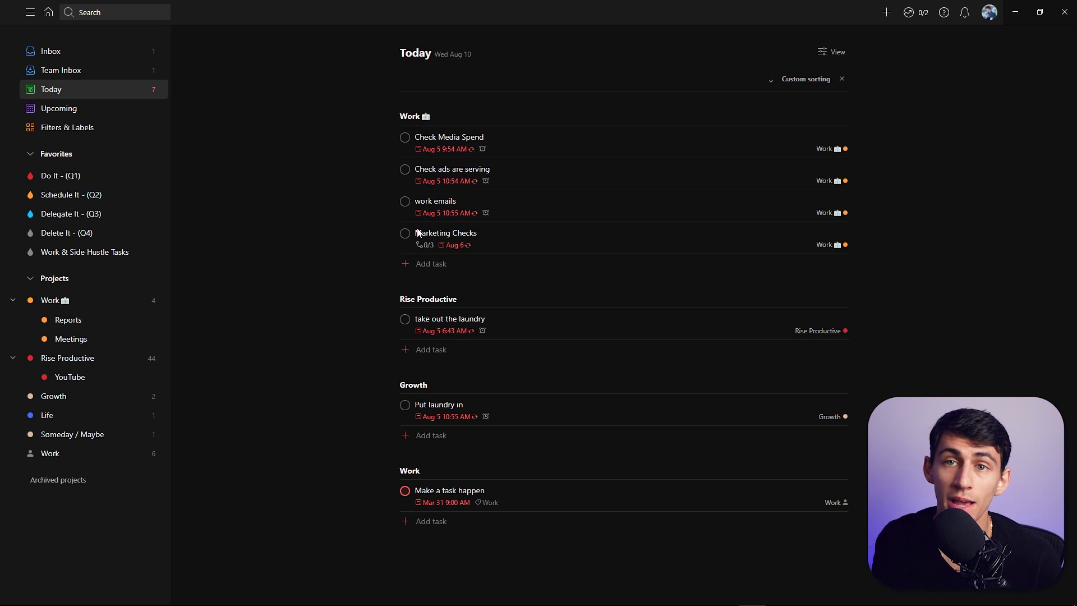
Open the Work project and its view options, then the YouTube project.
left_click(96, 301)
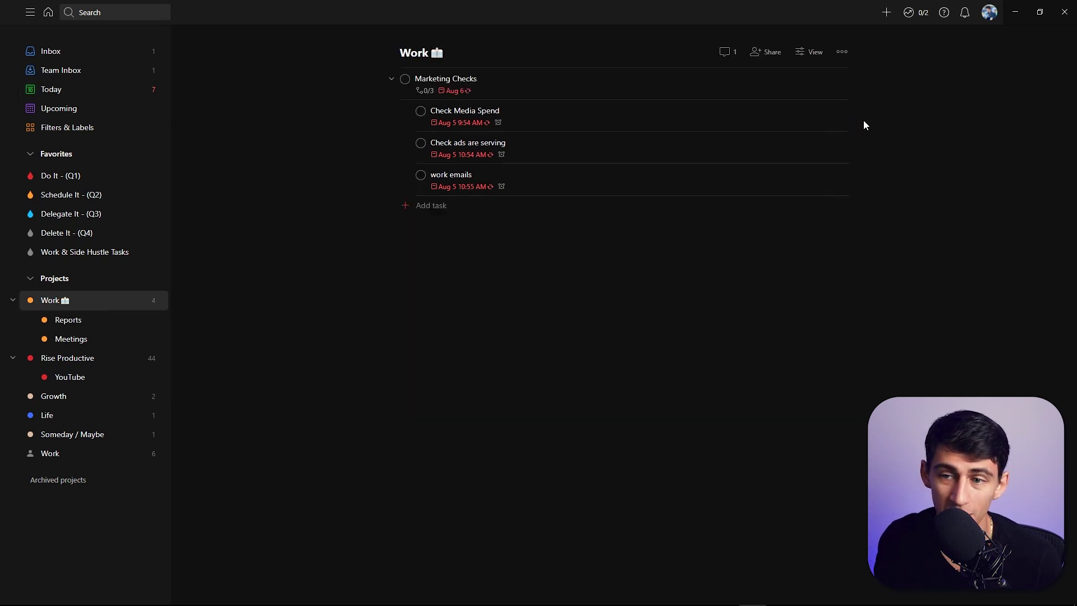
left_click(812, 51)
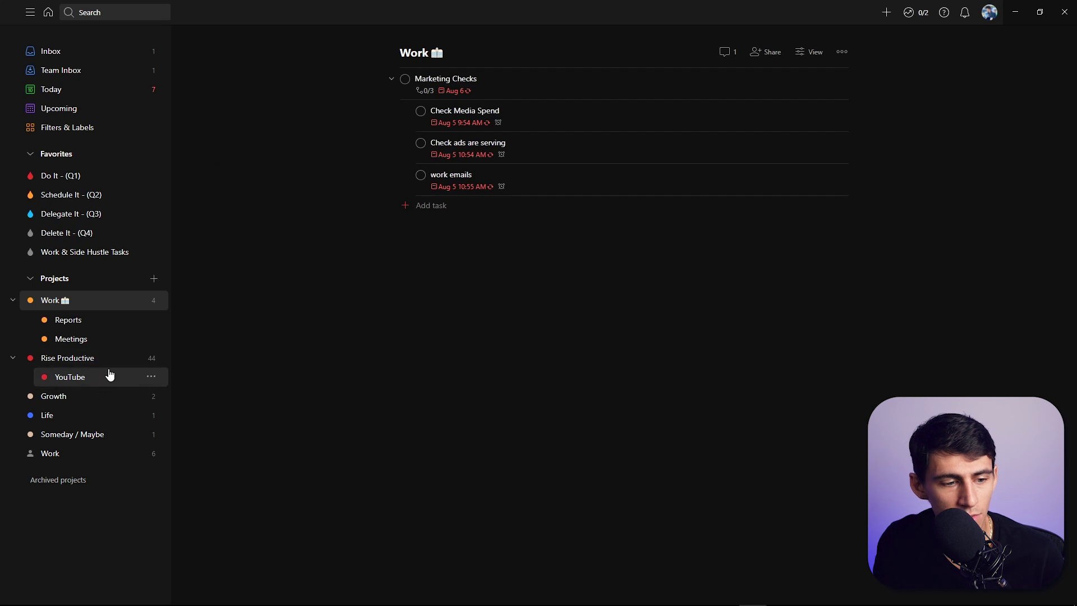
left_click(110, 376)
Show Rise Productive as a board, then check the August 2022 Upcoming schedule.
left_click(106, 359)
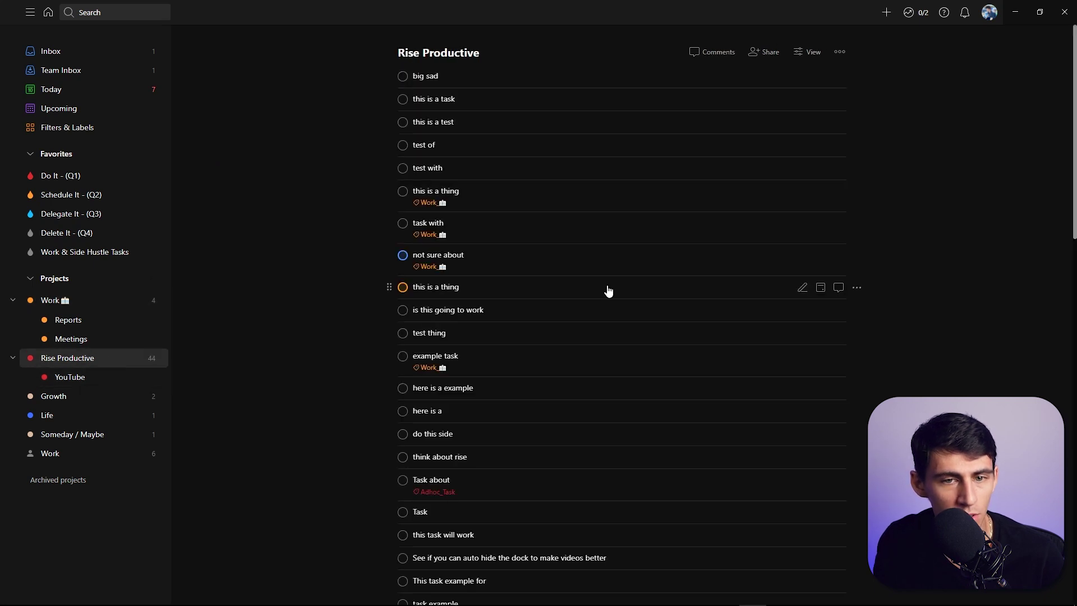
key("v")
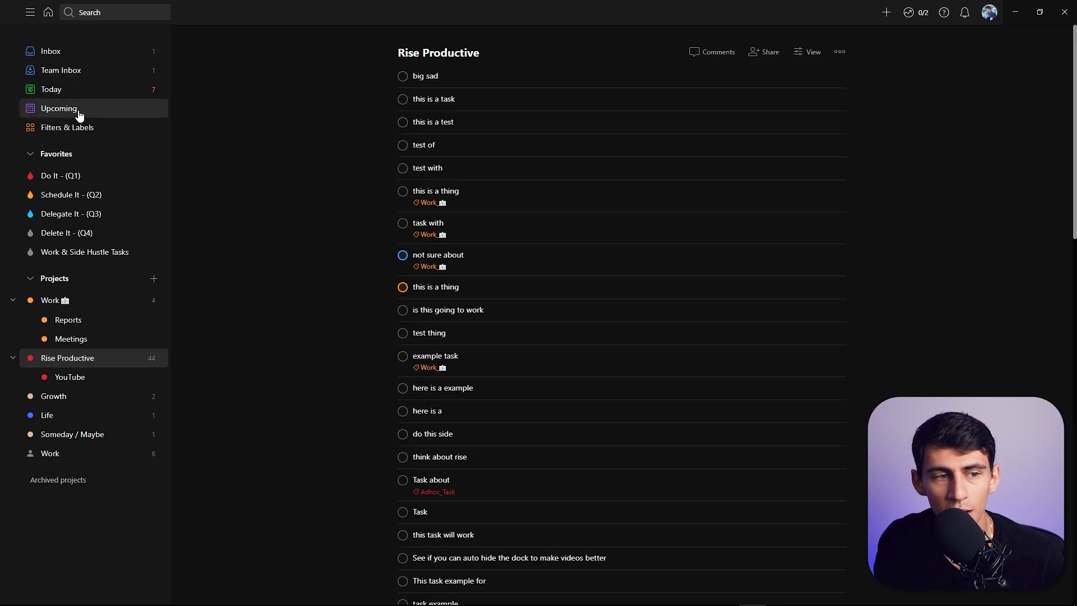
left_click(79, 110)
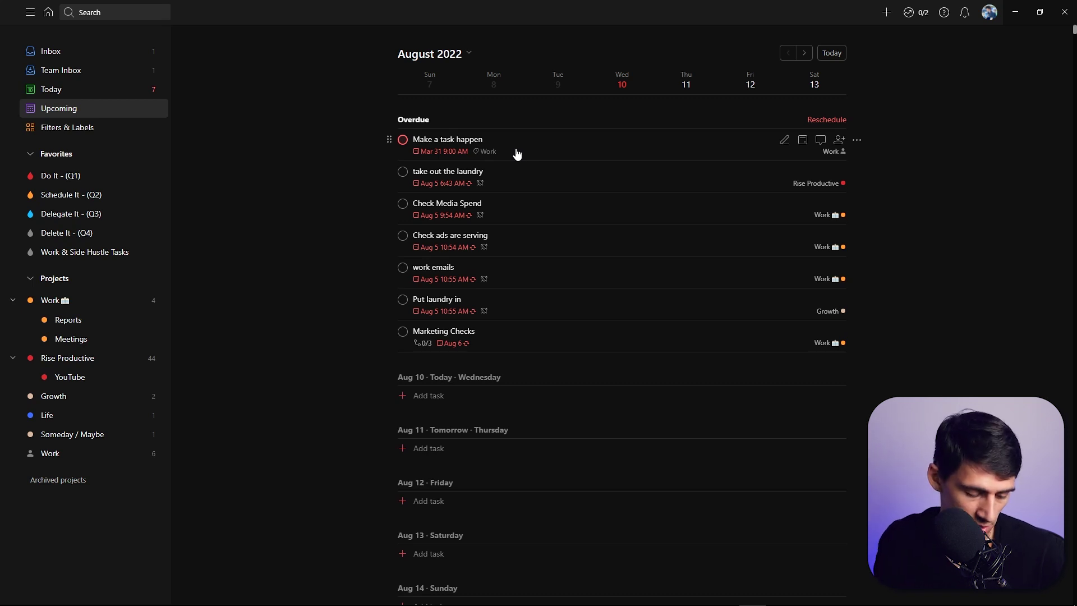
Quick-add 'type in a task for' with label Not_Important to Rise Productive, due tomorrow.
key("a")
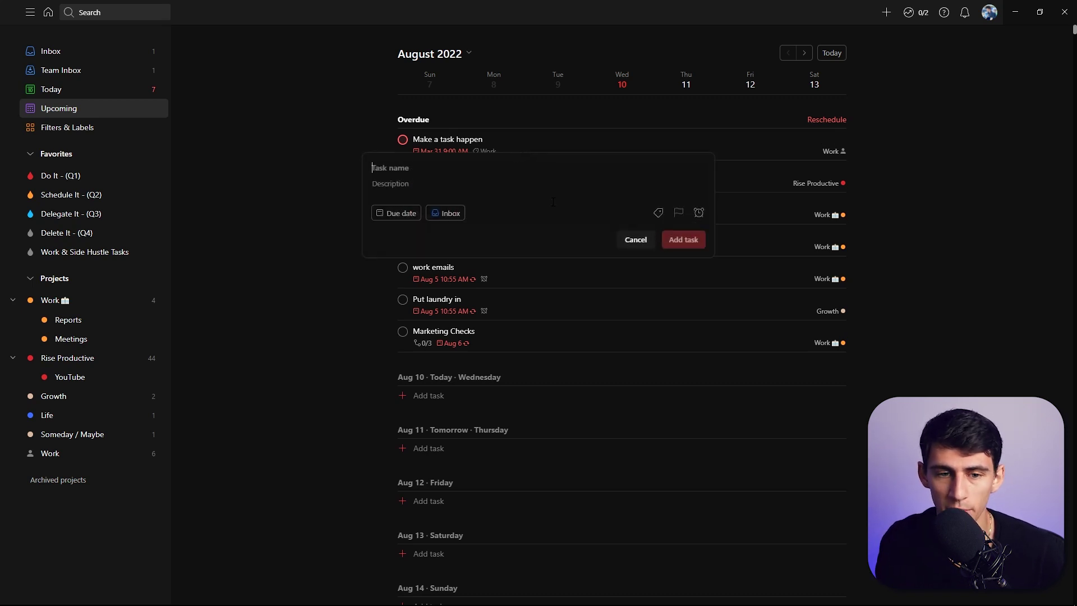
key("super+d")
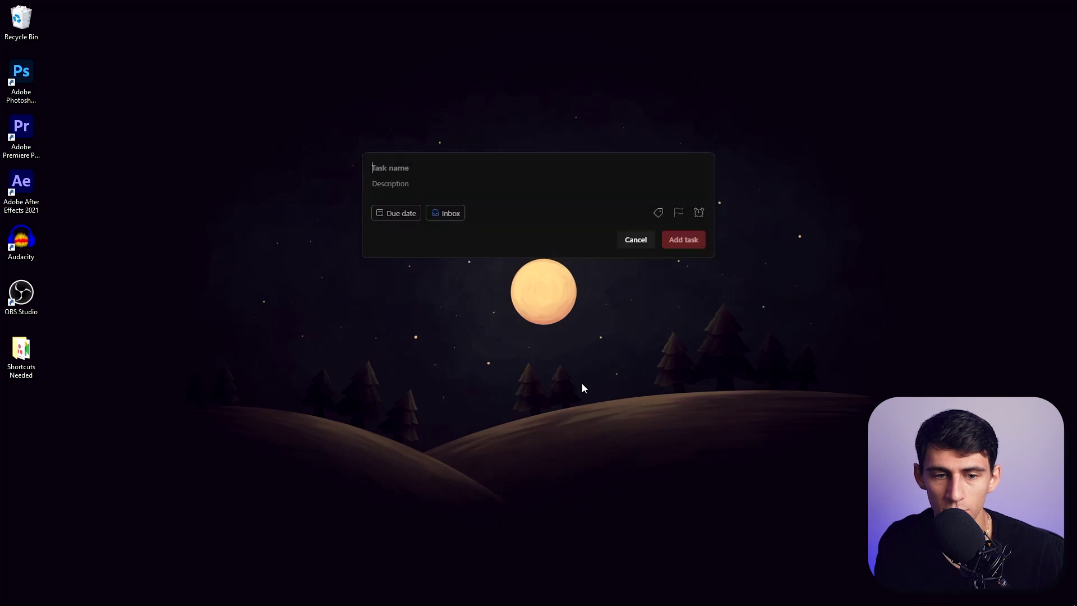
type("type i")
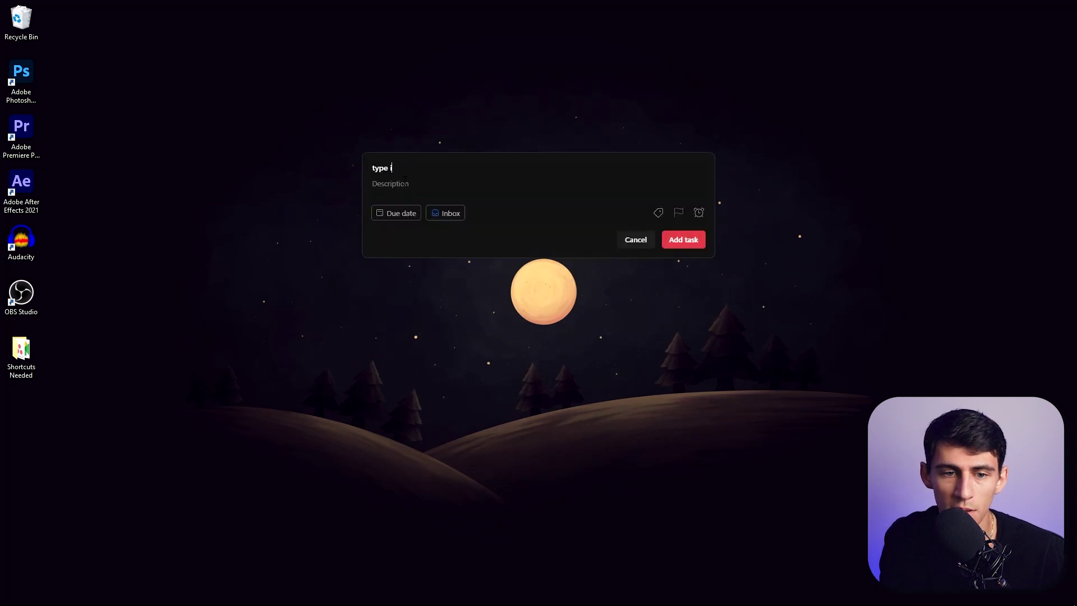
type("n a @")
left_click(404, 181)
type("task for #Ri")
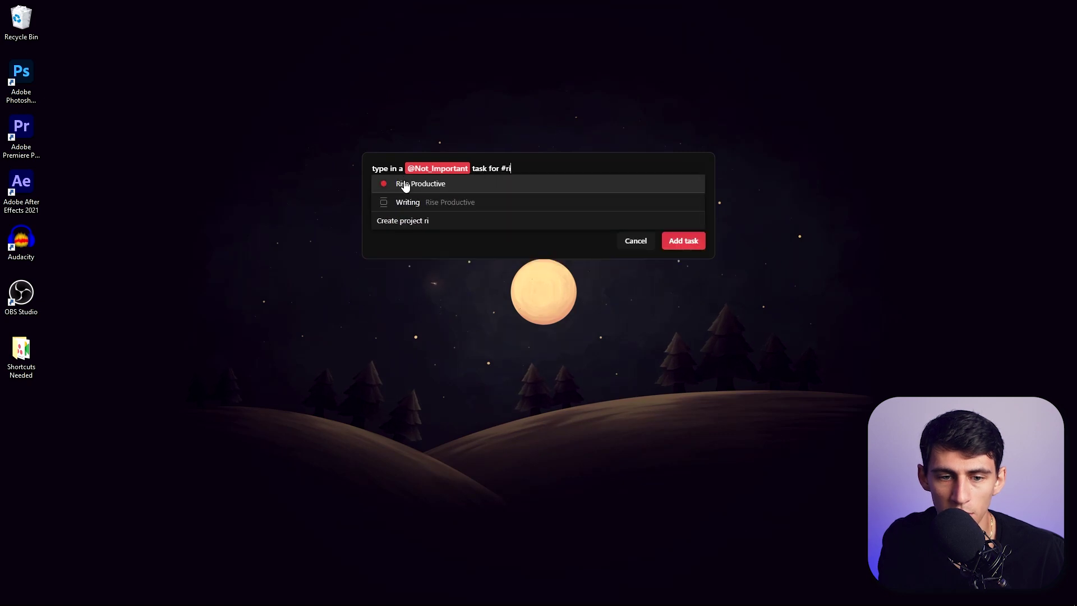
left_click(404, 183)
type("tomorrow at 3")
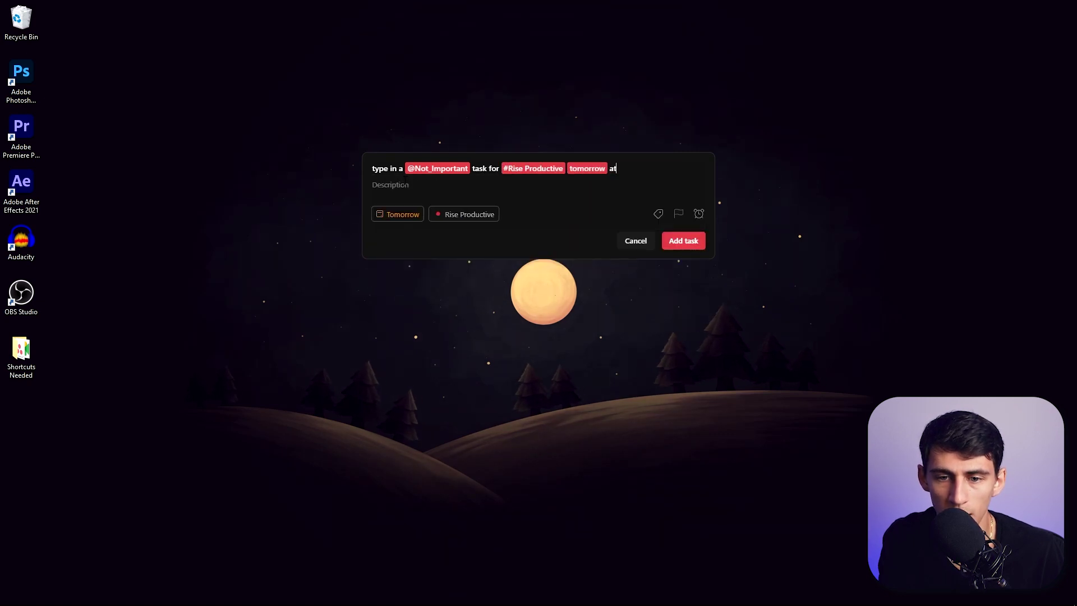
key("Return")
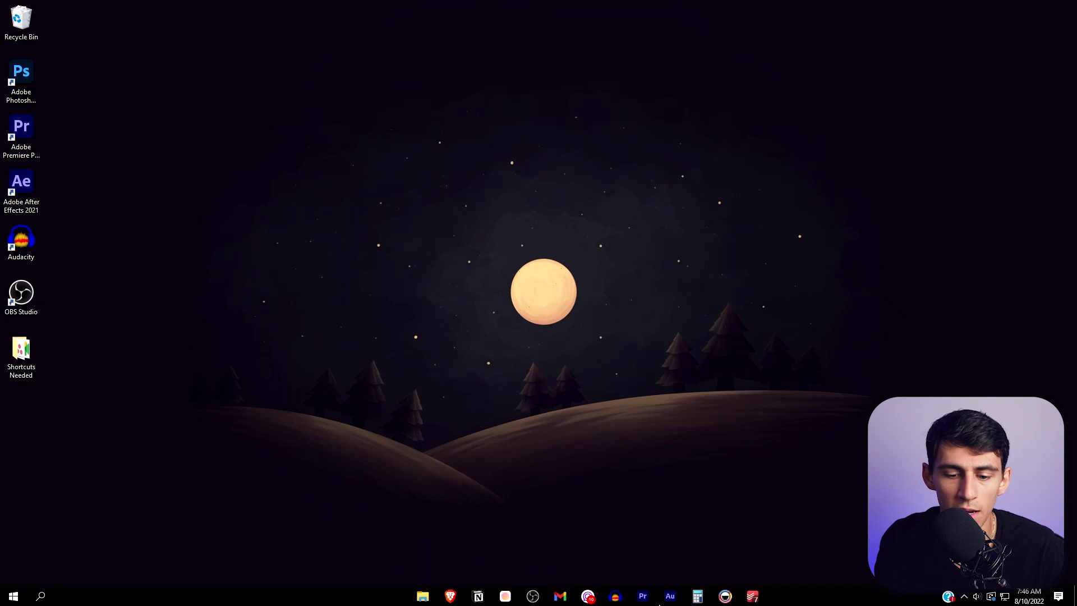
Confirm the new task appears in Rise Productive, then bring up Taskade's Weekly Planner.
left_click(752, 594)
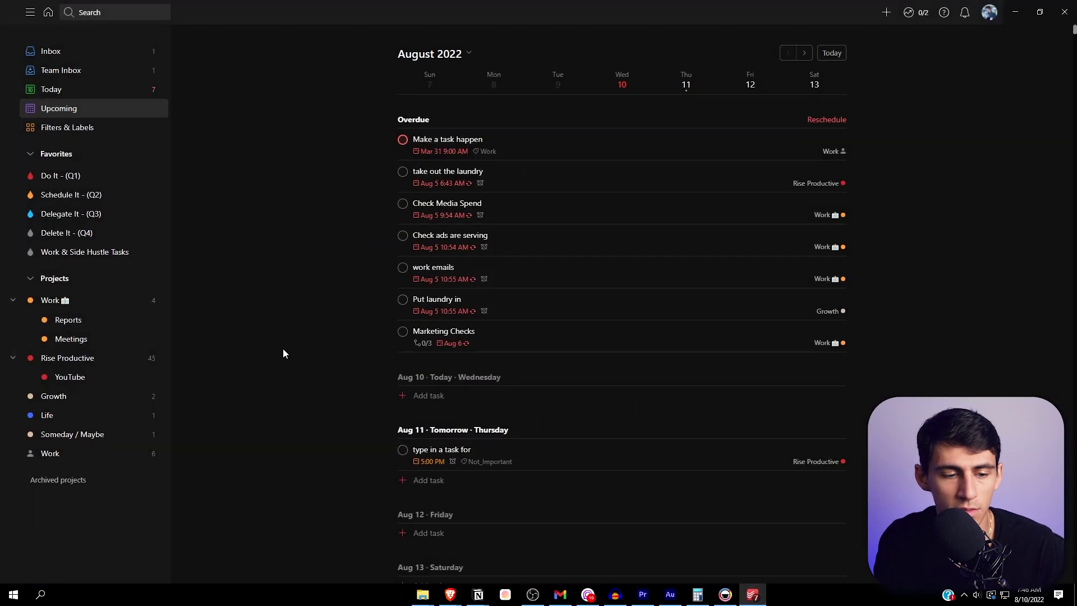
left_click(90, 357)
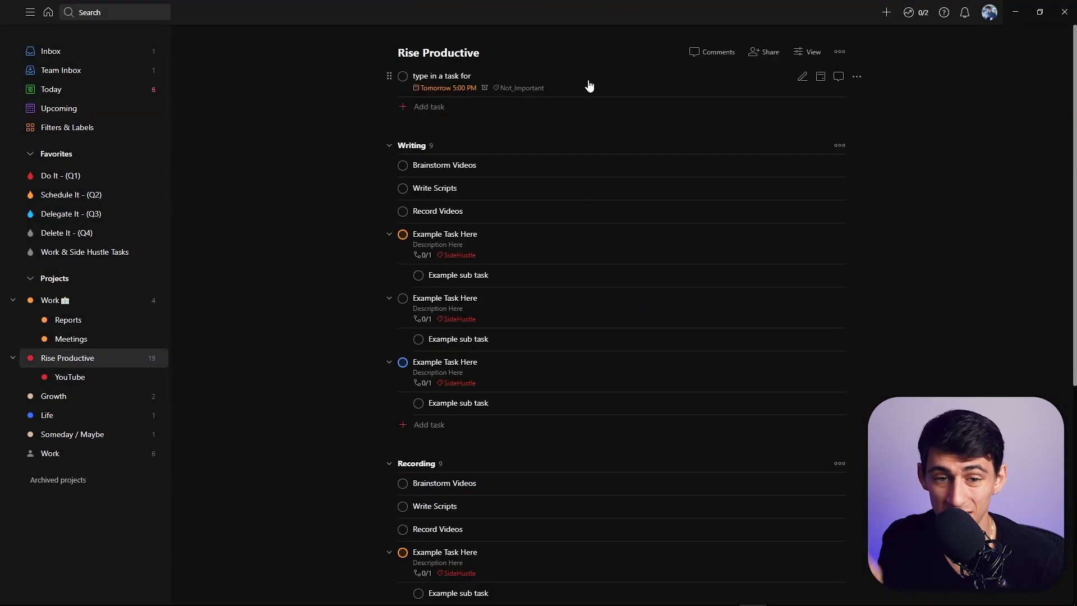
left_click(726, 594)
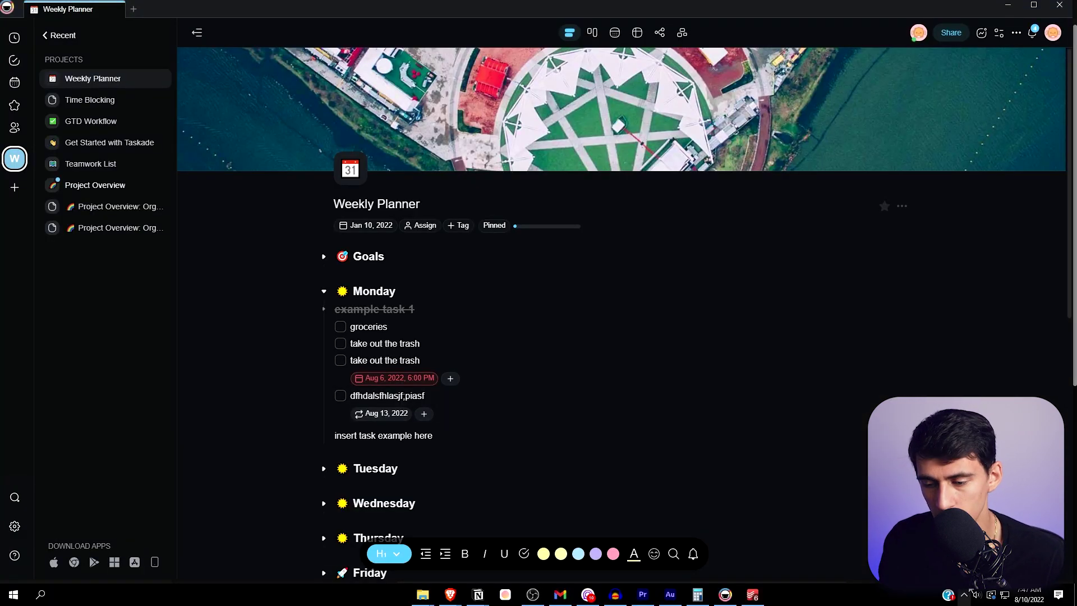
Draft 'make a task due /tomorrow' in Taskade's quick-add popup, then dismiss it unsaved.
key("ctrl+shift+space")
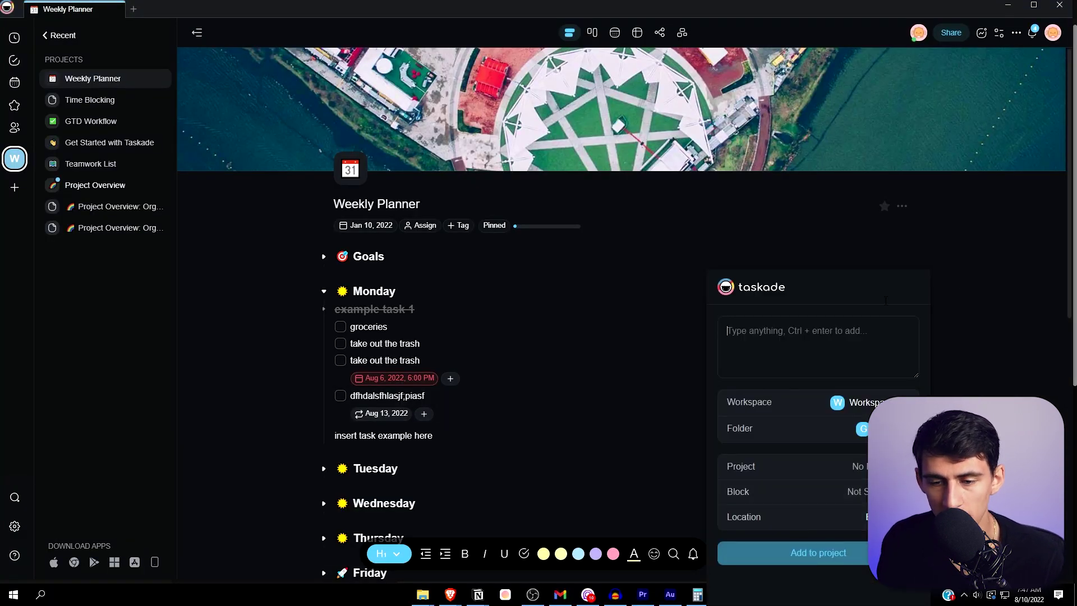
type("mak")
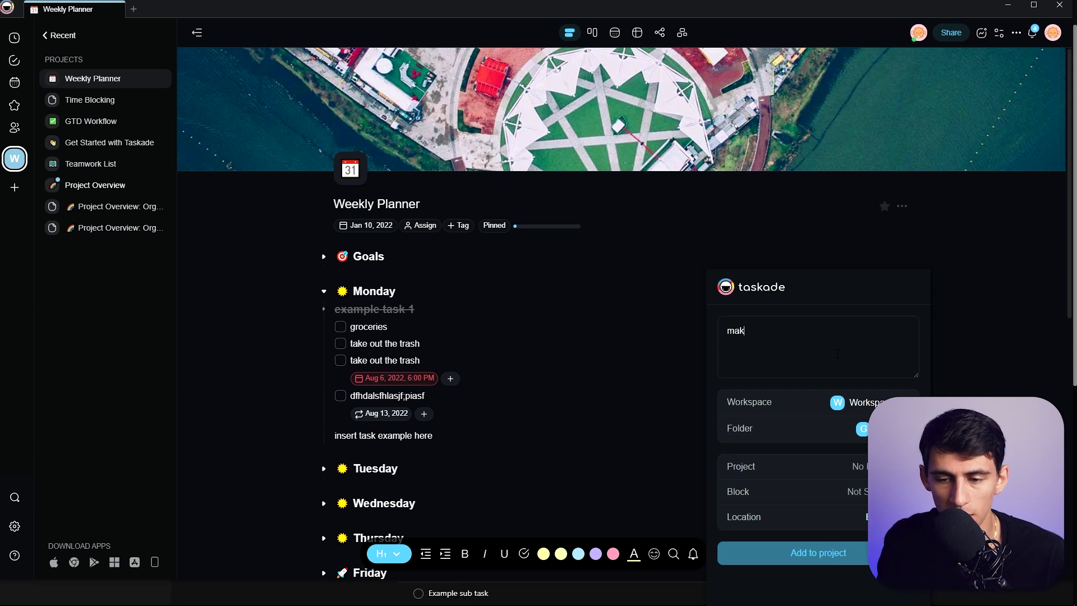
type("e a task due /tomorrow")
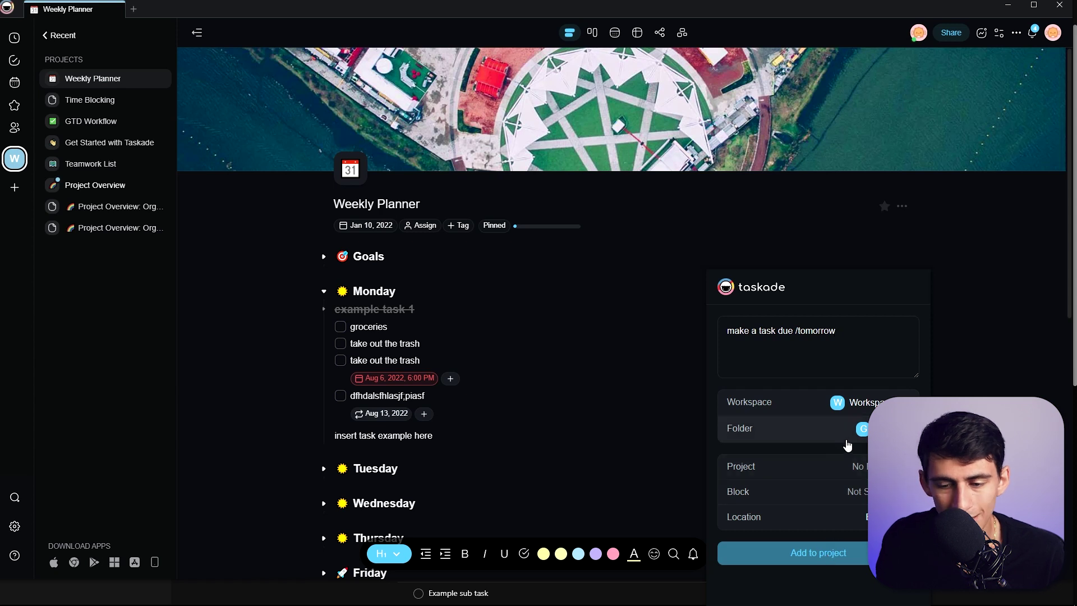
left_click(534, 345)
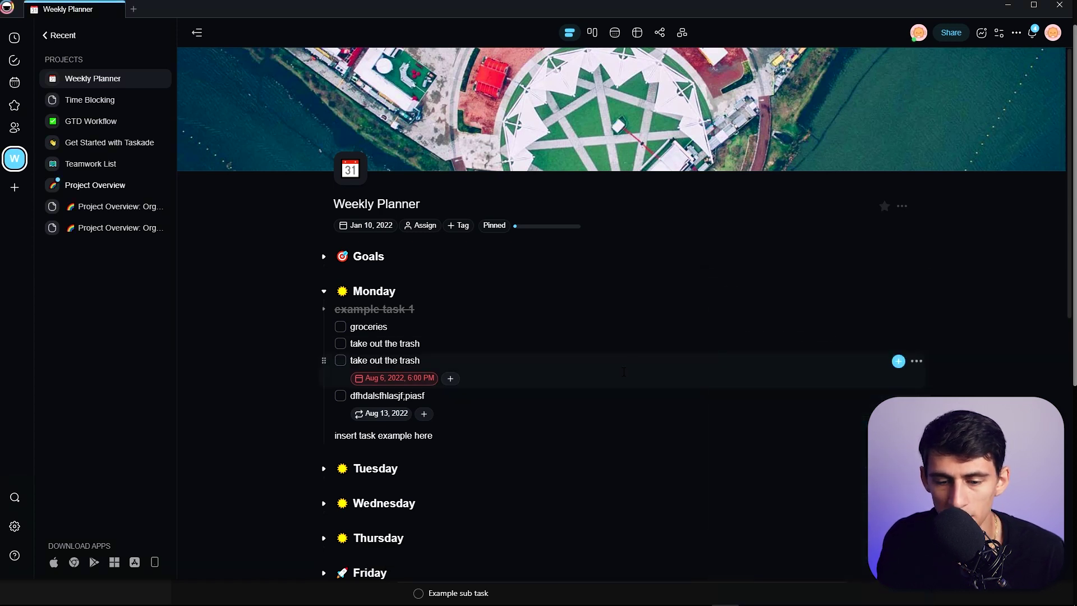
Add a checkbox task under Monday due tomorrow at 5pm (Aug 11, 2022).
left_click(458, 277)
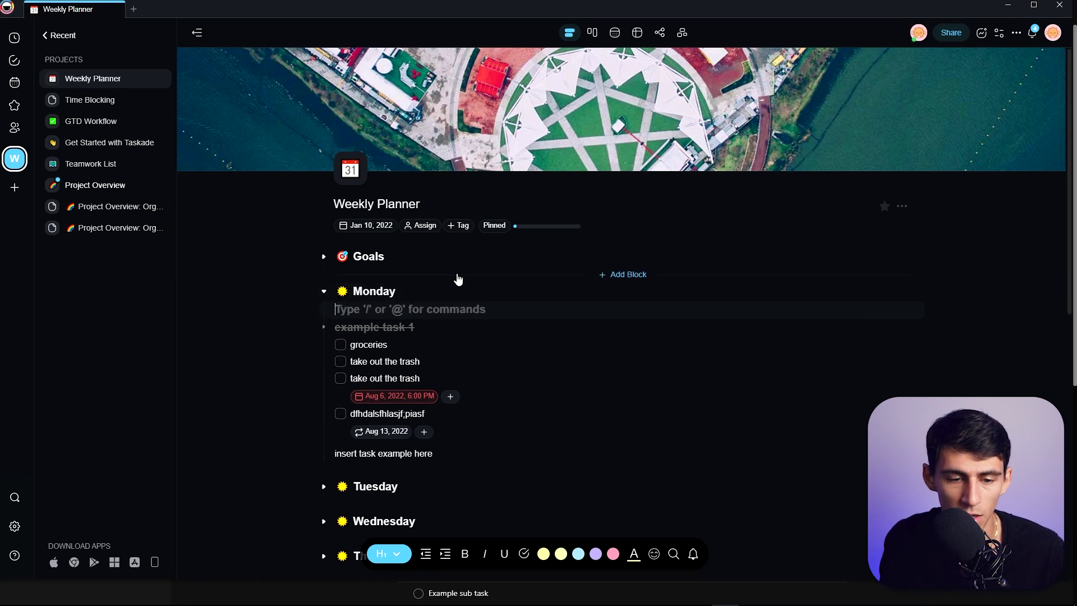
type("/to")
key("BackSpace")
key("BackSpace")
type("check")
key("Return")
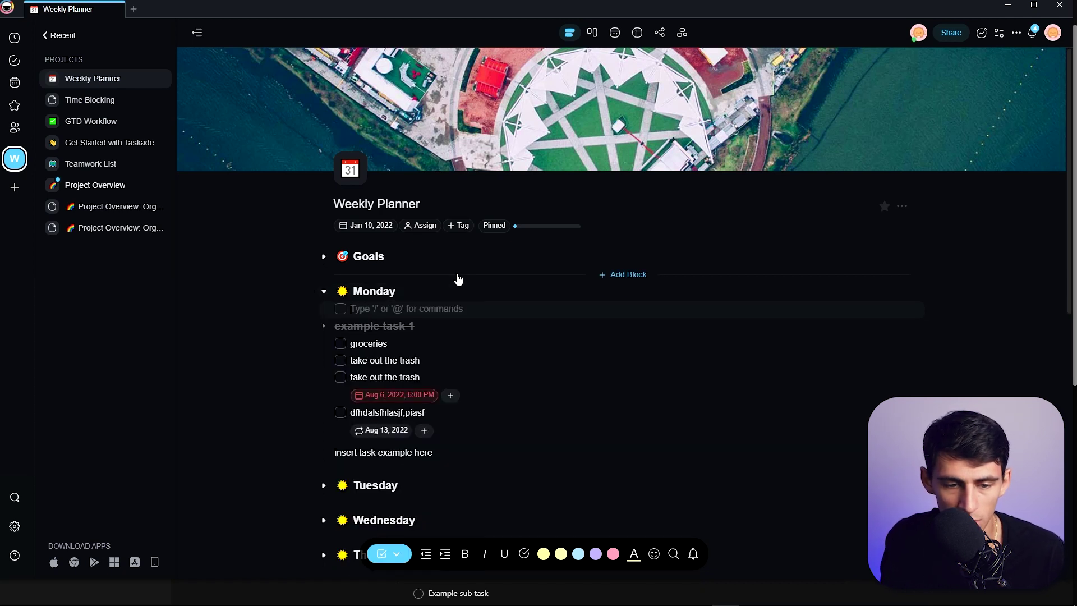
type("/today")
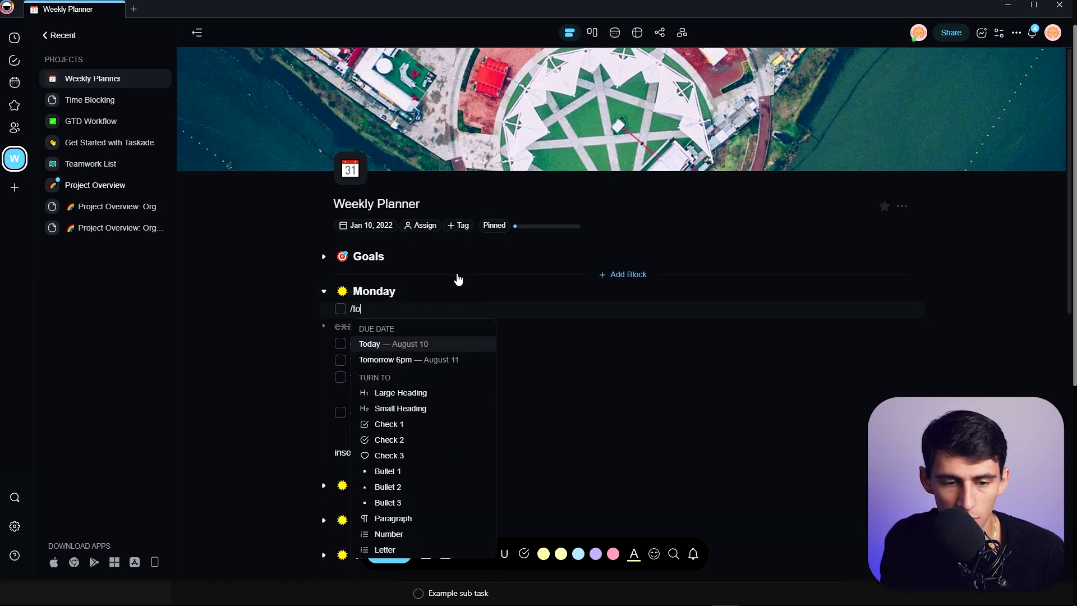
key("Return")
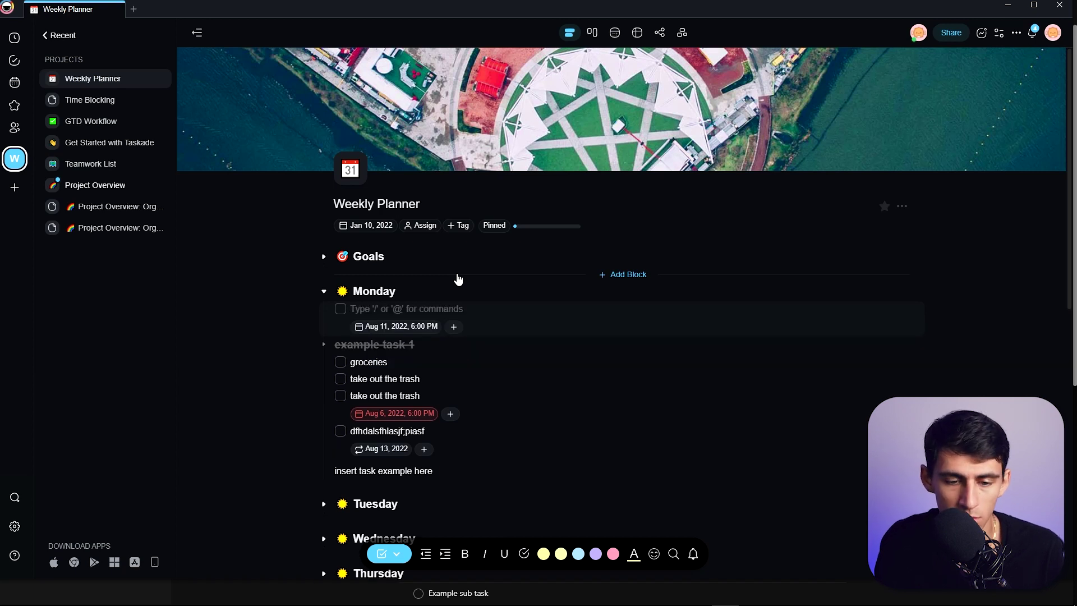
type("/tomor")
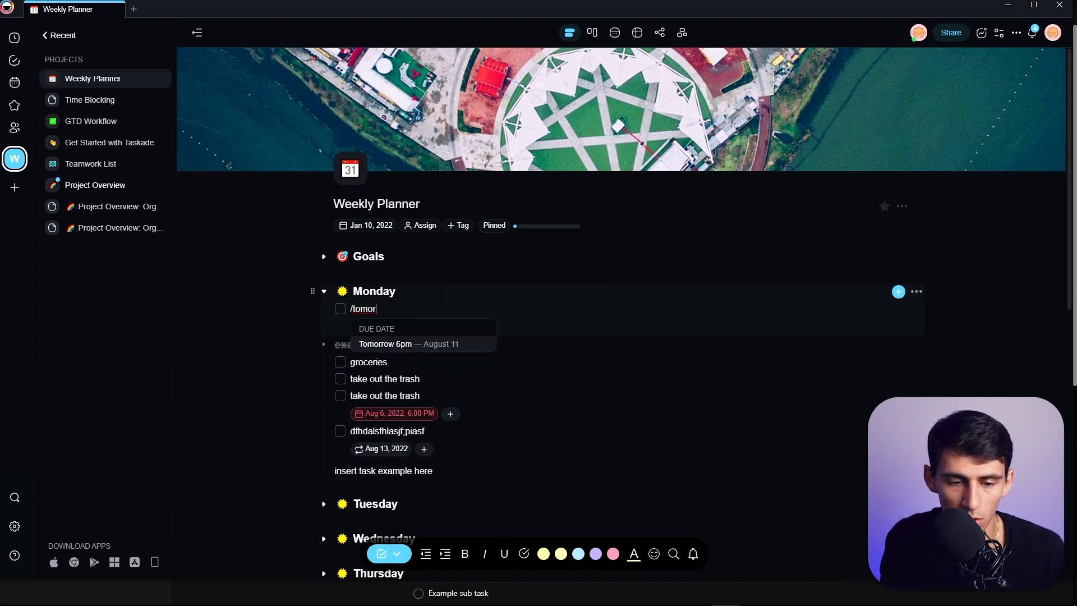
type("row 5pm")
key("Return")
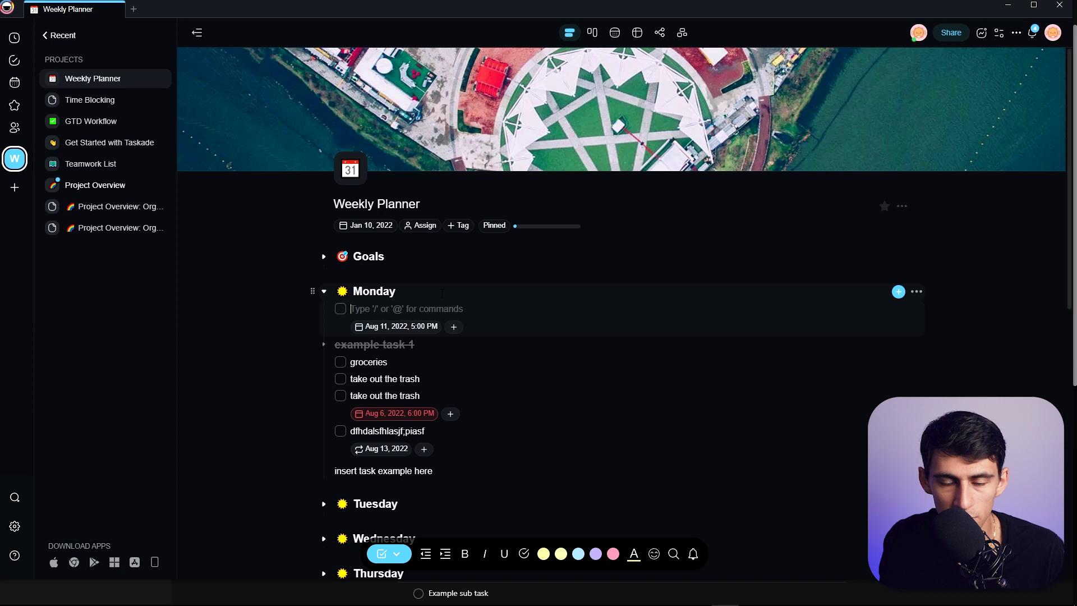
Word the task as telling a mentioned teammate to stop making bad videos.
type("tell @dpanici")
key("Return")
type("to stop making back")
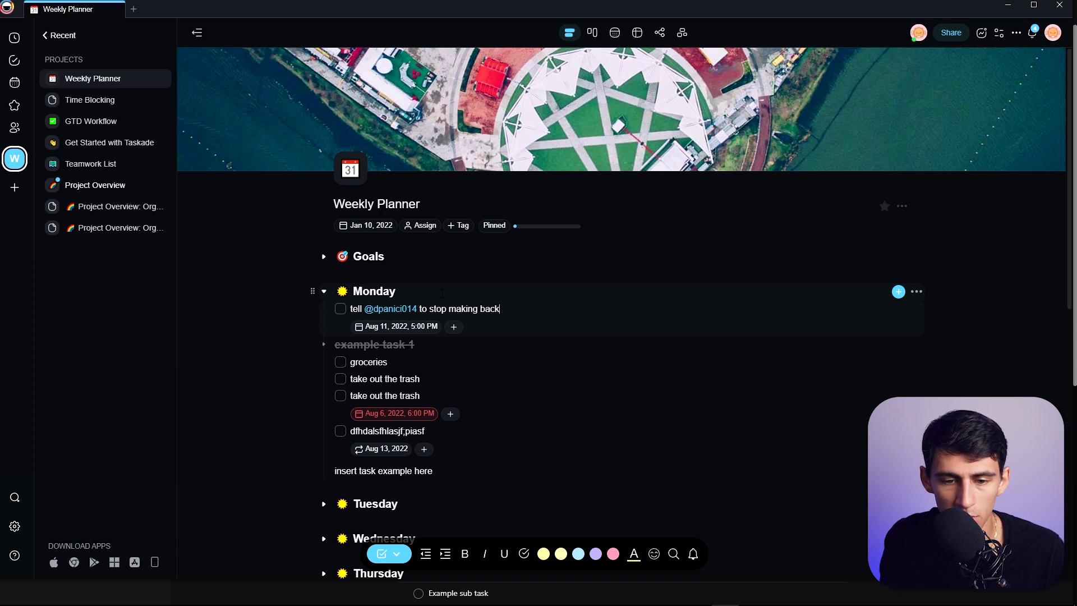
key("BackSpace")
key("BackSpace")
type("d videos")
scroll(419, 295, "down", 1)
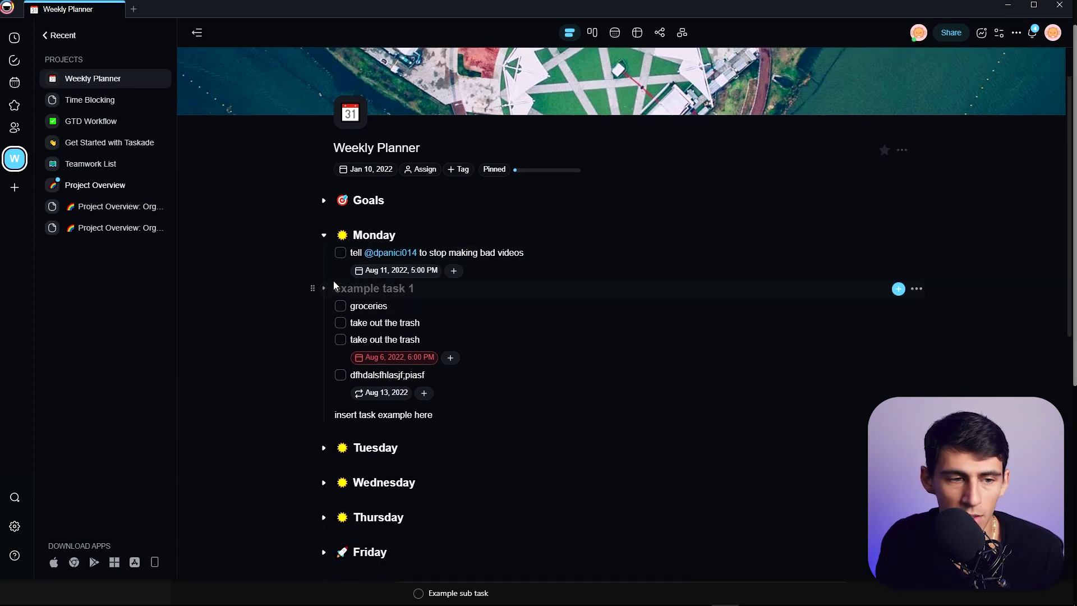
left_click(130, 99)
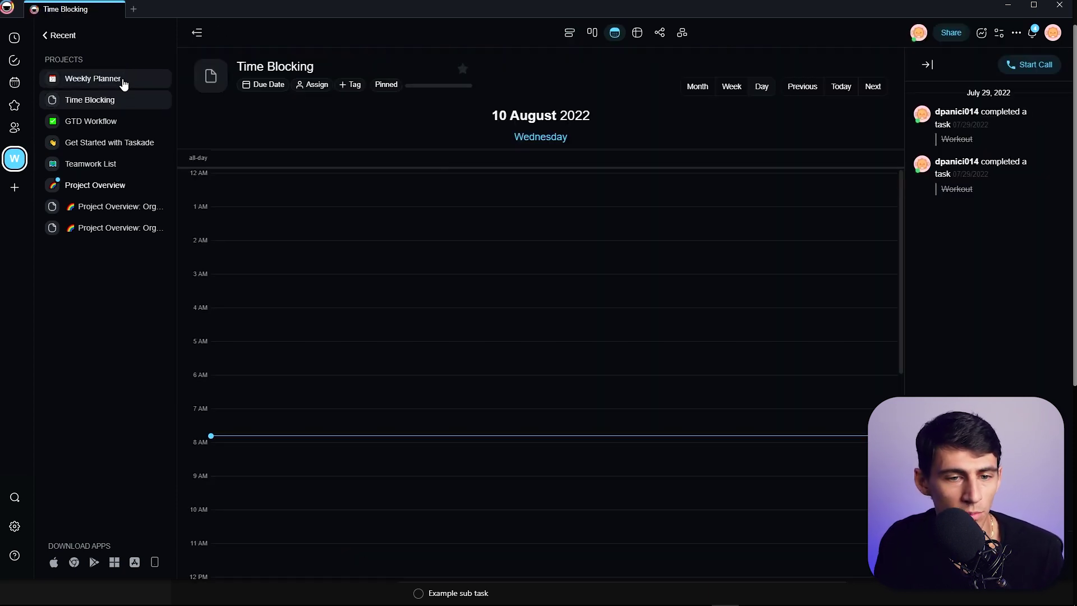
left_click(83, 84)
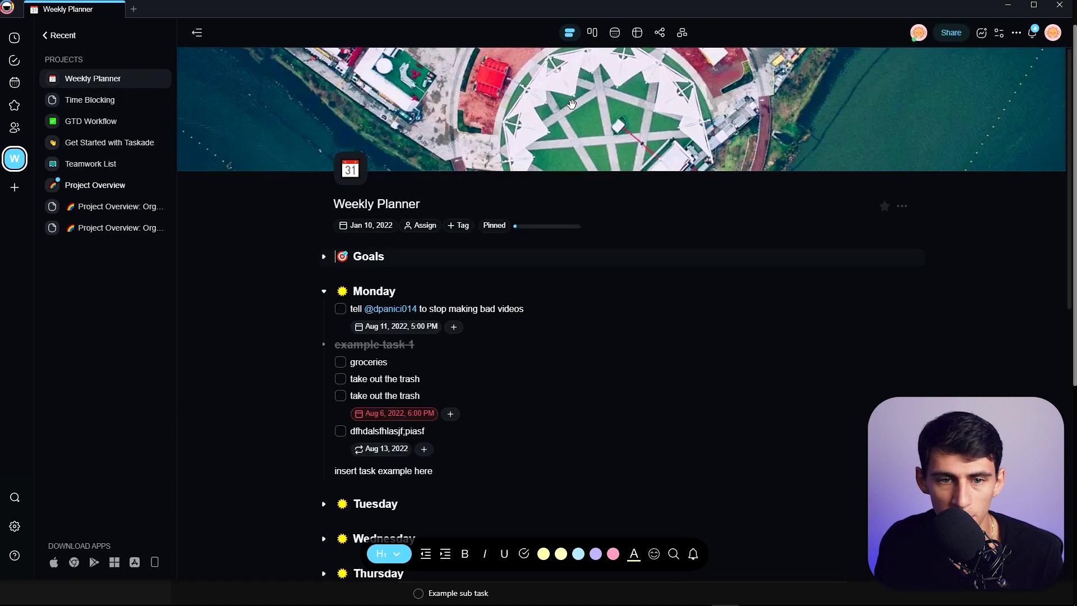
Cycle the Weekly Planner through board, calendar (week, month), table, mind map and org chart views.
left_click(590, 35)
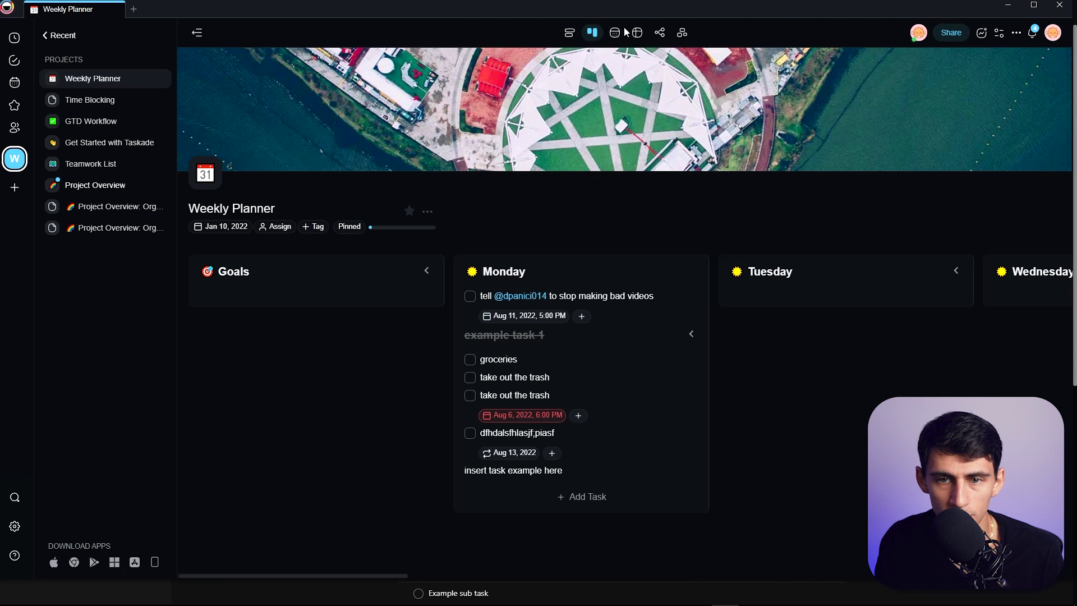
left_click(616, 34)
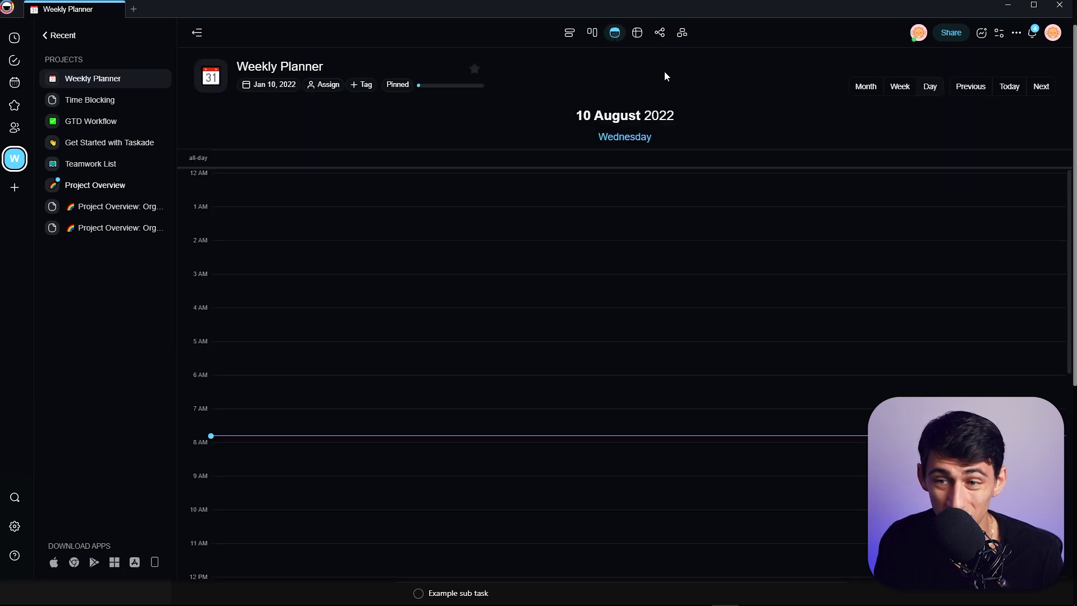
left_click(901, 88)
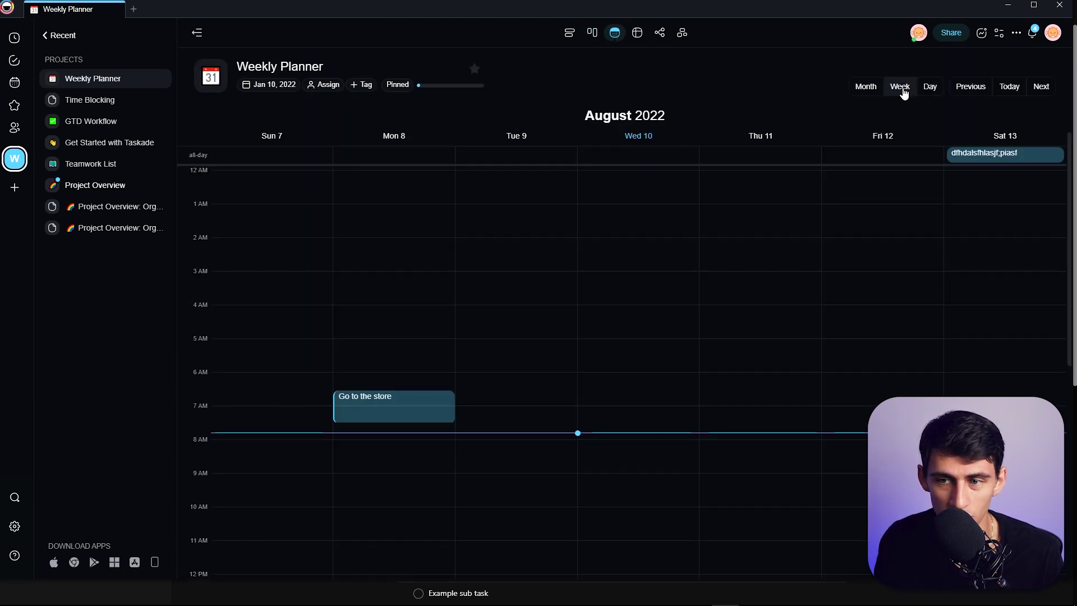
left_click(865, 88)
left_click(638, 34)
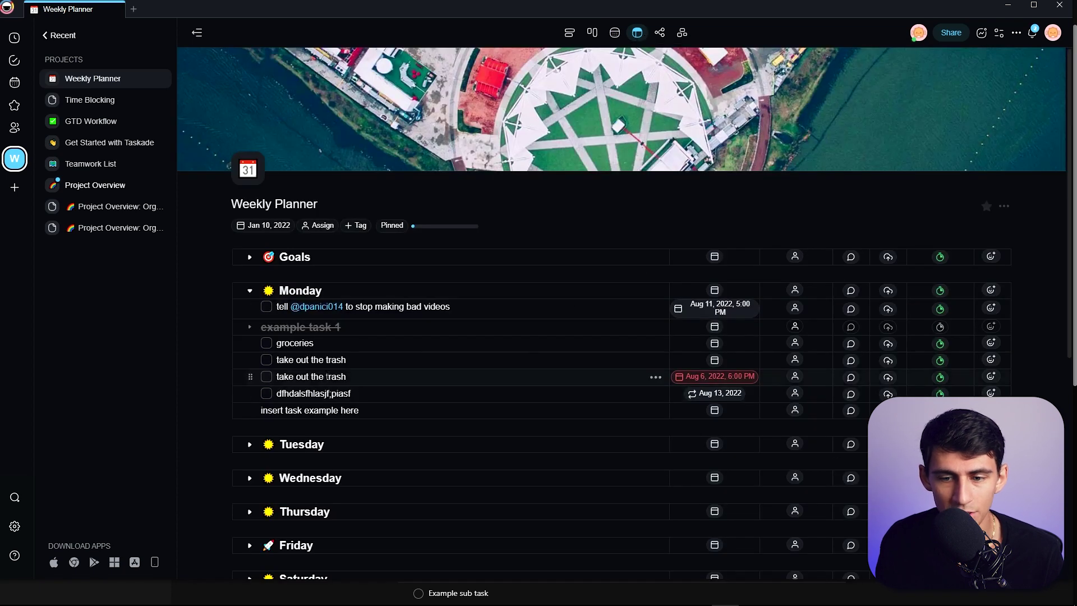
left_click(659, 32)
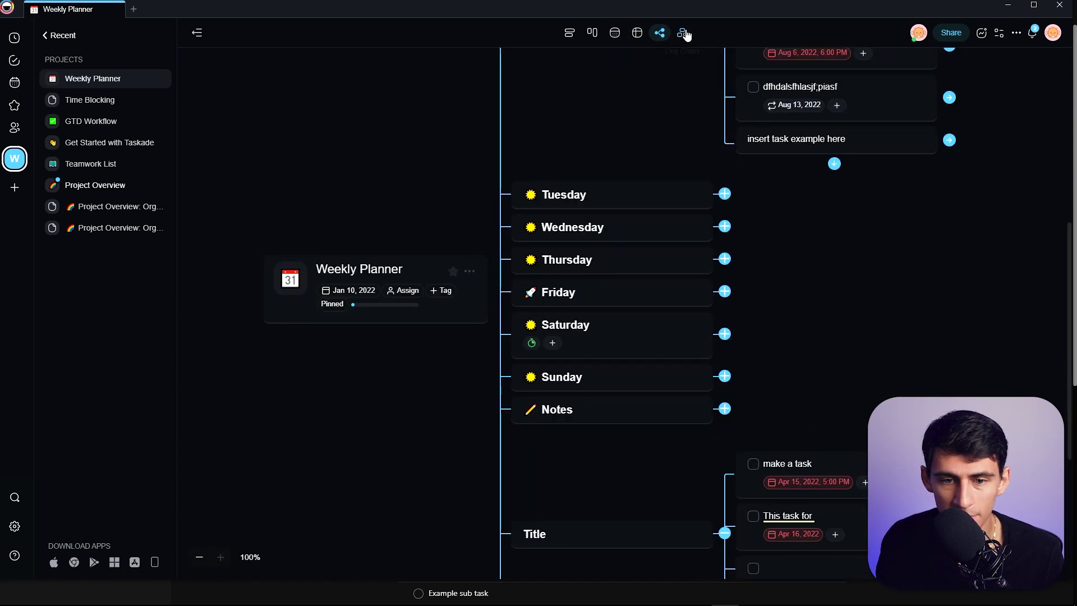
left_click(683, 33)
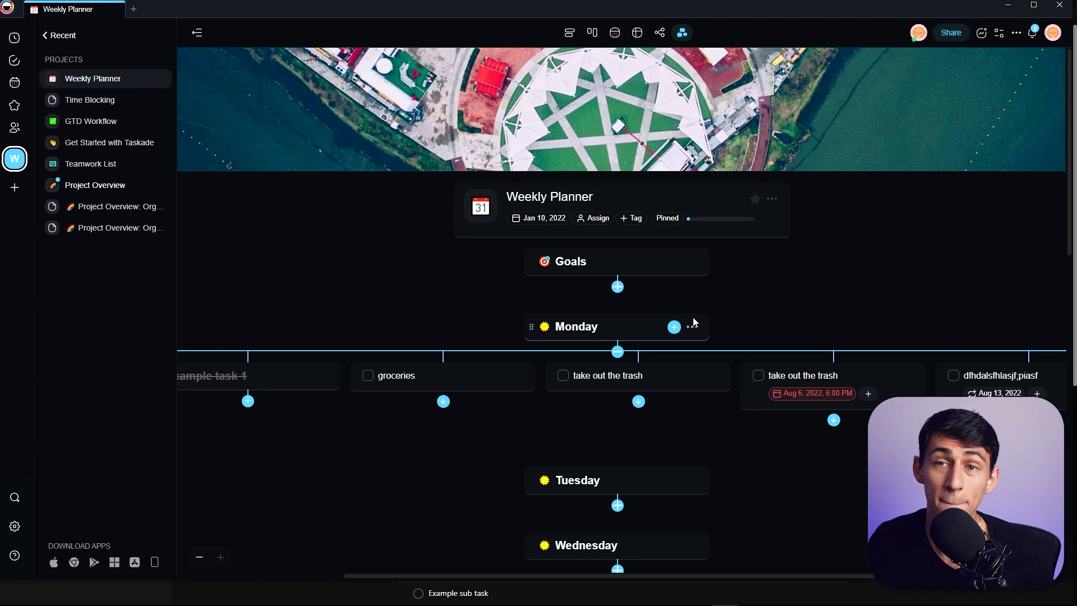
mouse_move(506, 588)
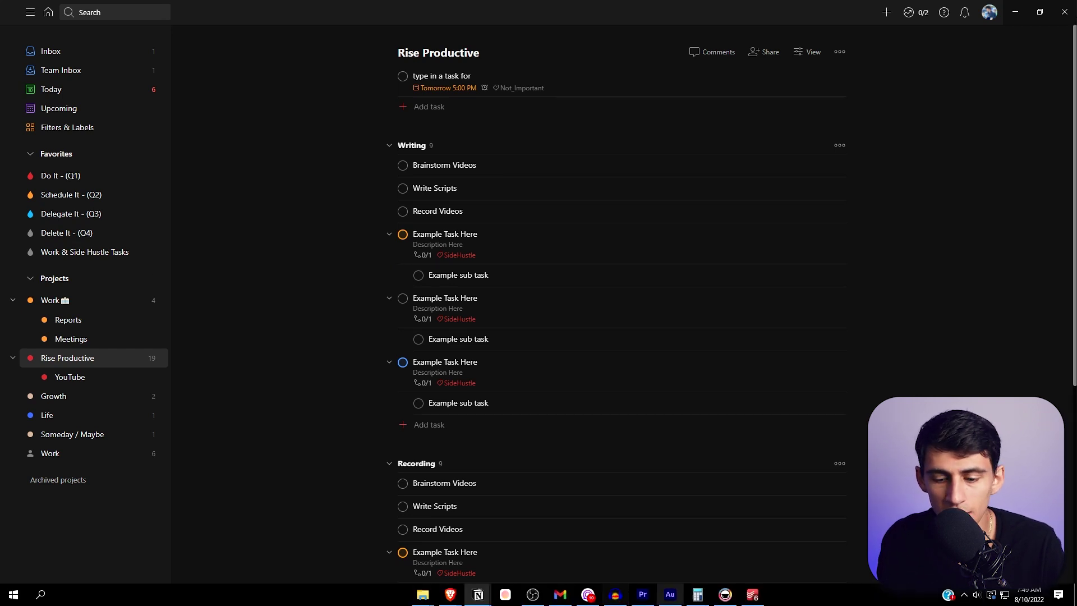
left_click(724, 602)
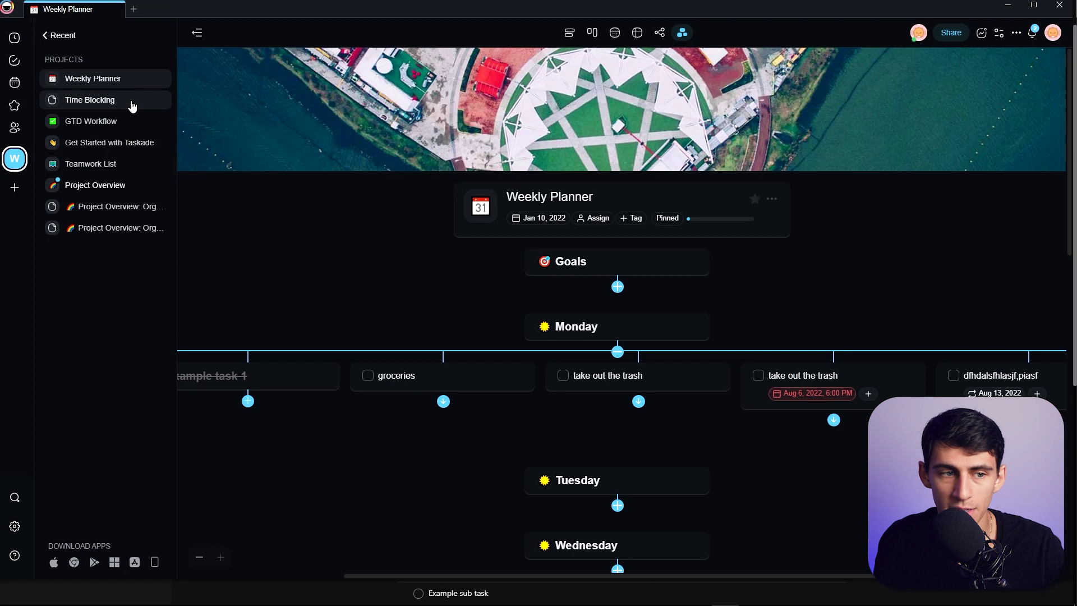
Tour Taskade's Starred, My Tasks, Calendar and Recent pages, then return to Todoist.
left_click(17, 106)
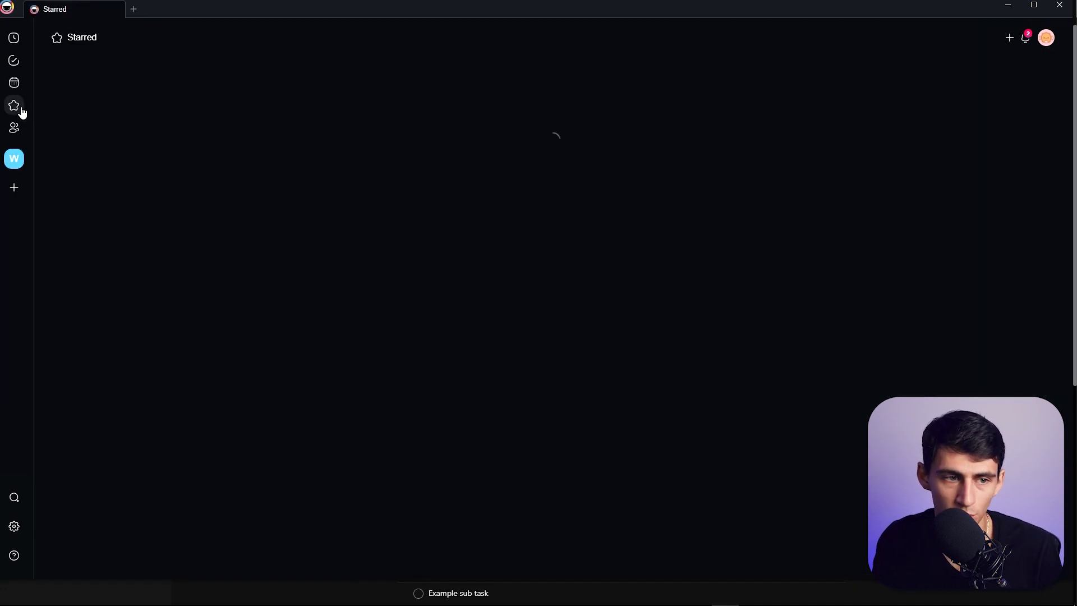
left_click(133, 9)
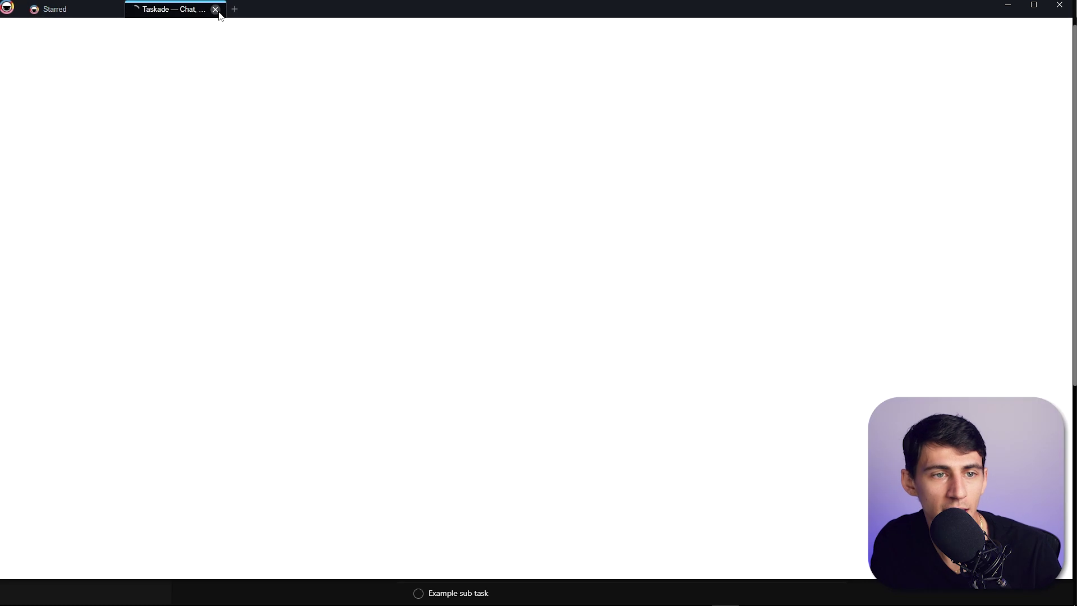
left_click(216, 9)
left_click(14, 60)
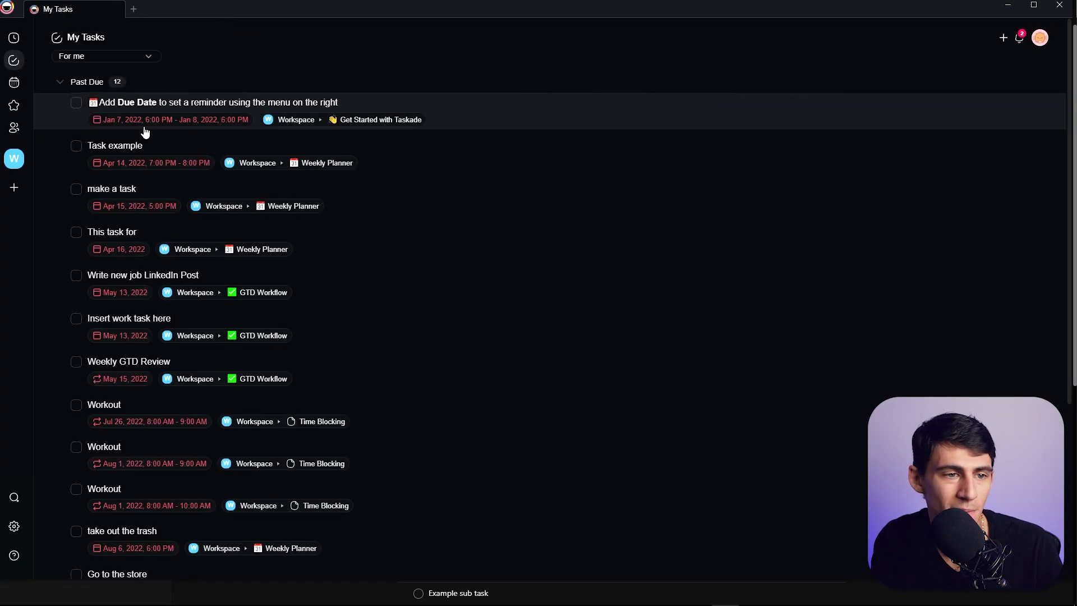
left_click(14, 83)
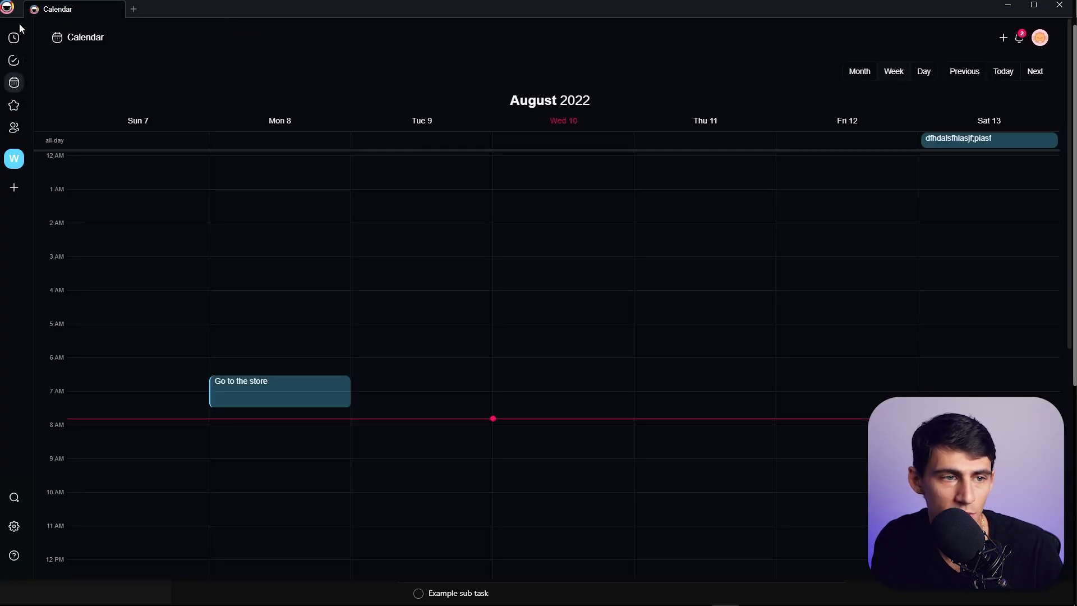
left_click(14, 39)
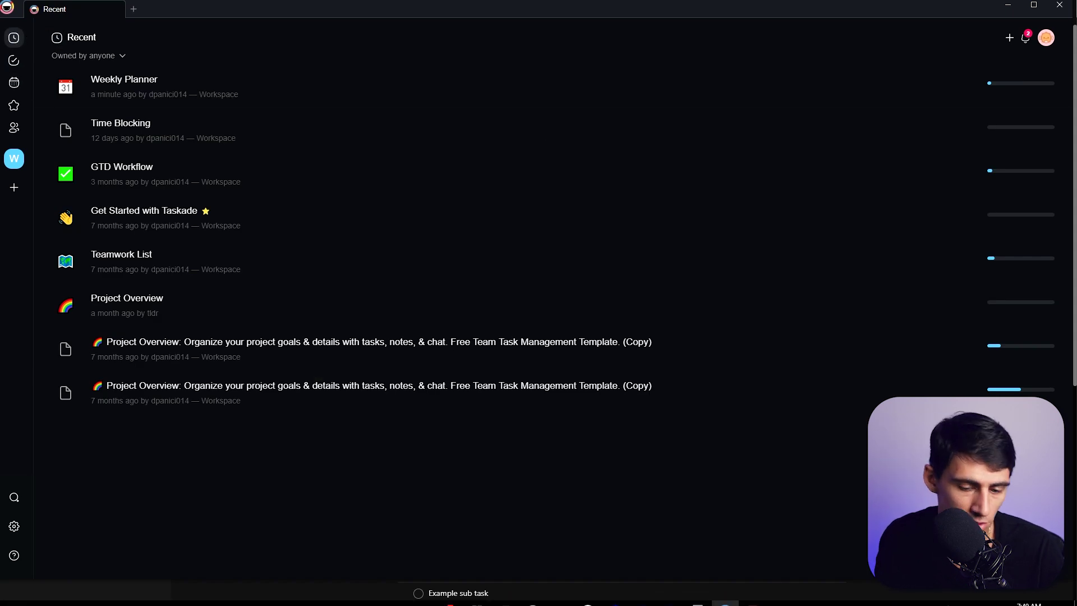
key("alt+Tab")
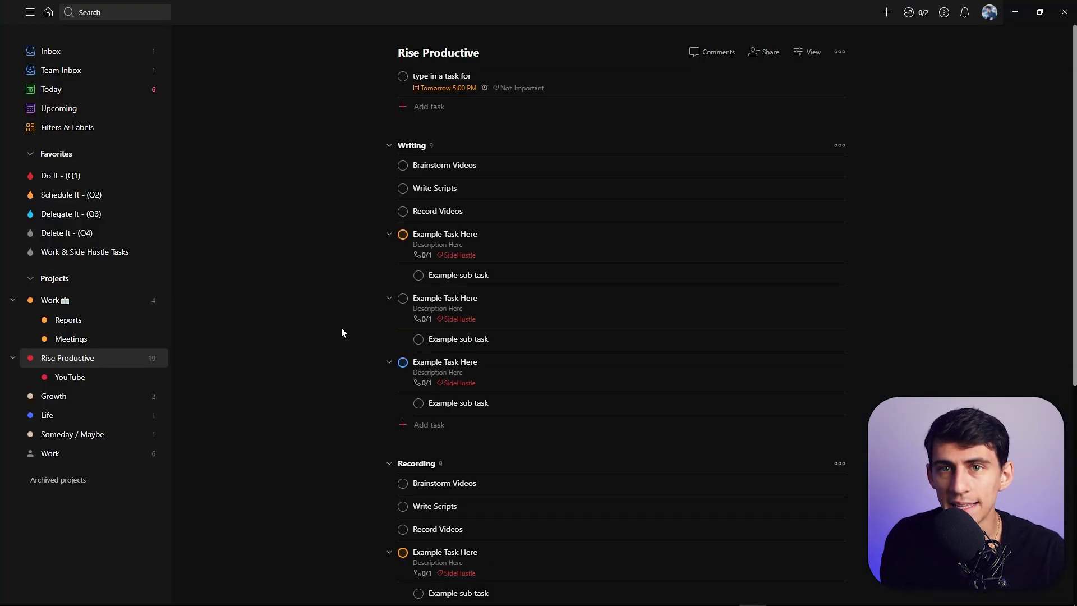
View the Do It, Schedule It, Delegate It and Delete It priority filters in turn.
left_click(65, 176)
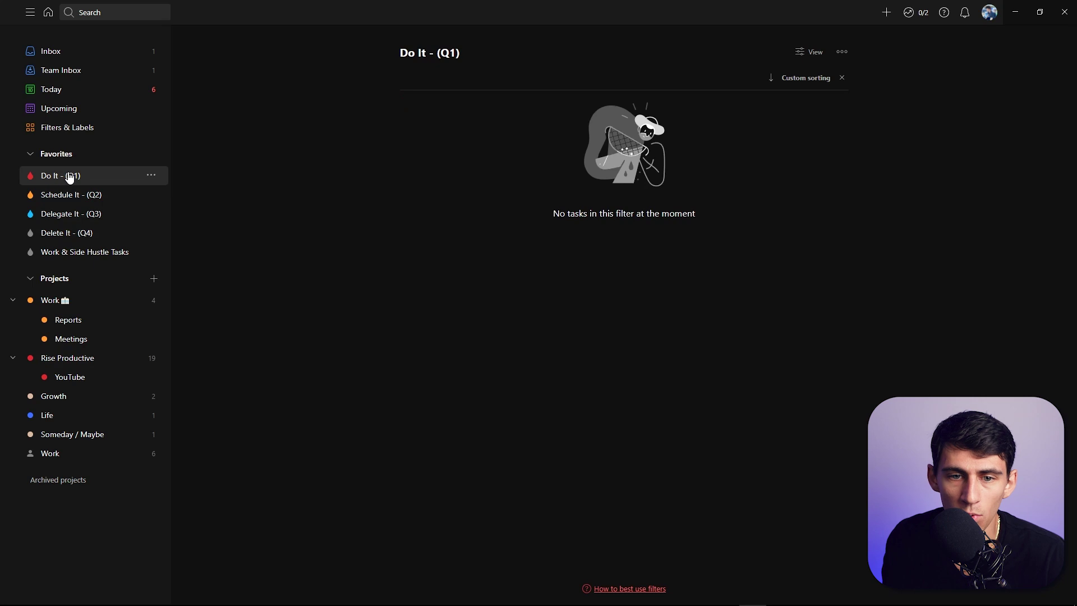
left_click(71, 195)
left_click(78, 215)
left_click(82, 234)
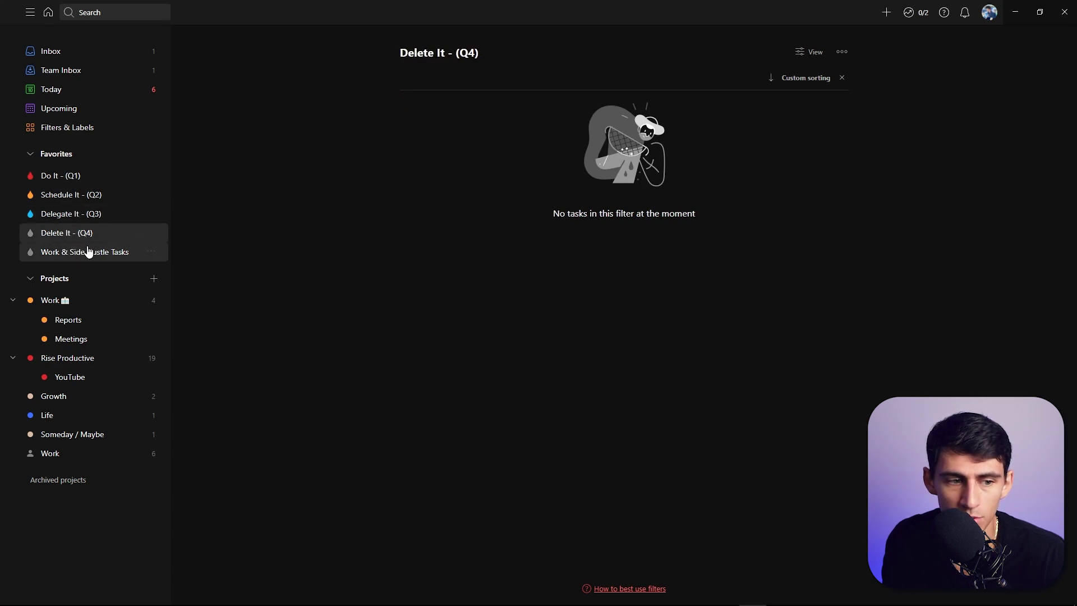
On Filters & Labels, inspect the Do It (Q1) filter query and cancel without changes.
left_click(85, 126)
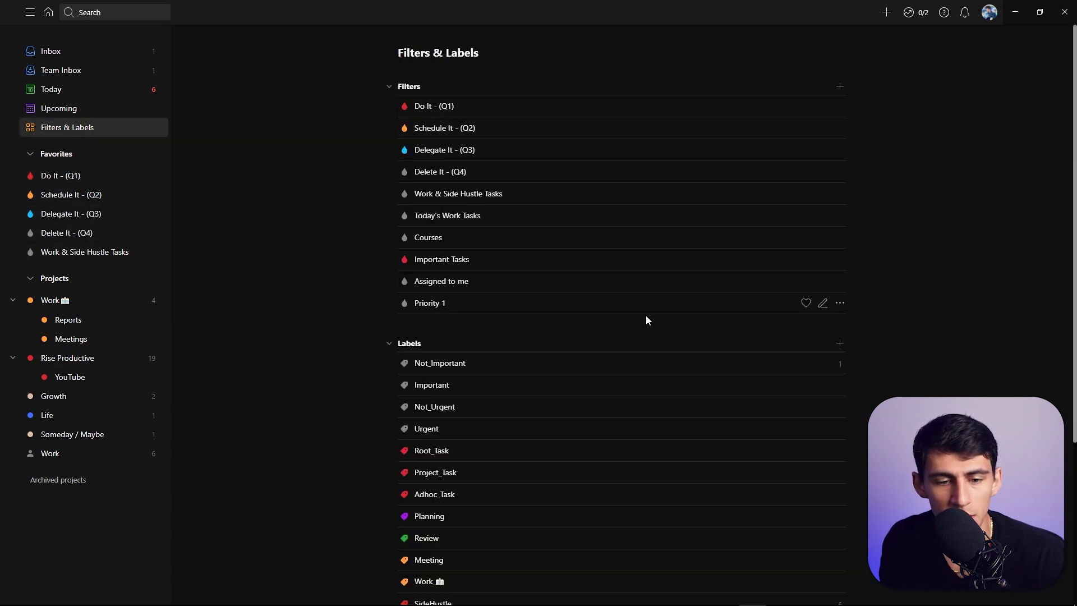
left_click(823, 106)
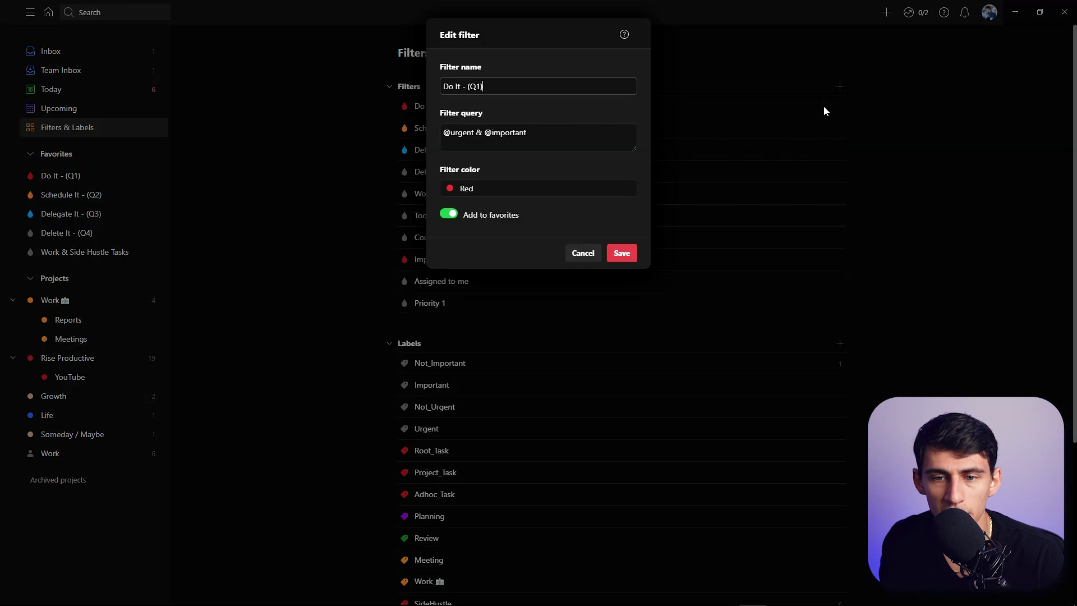
left_click(619, 251)
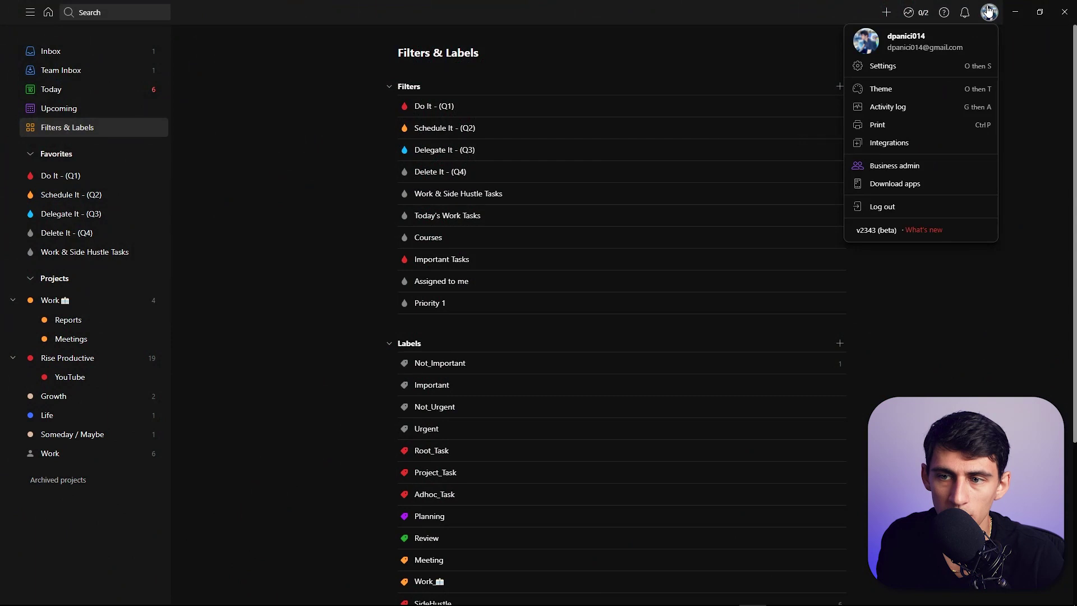
Look through Todoist's Integrations settings down to Google Calendar sync, then bring Taskade forward.
left_click(916, 144)
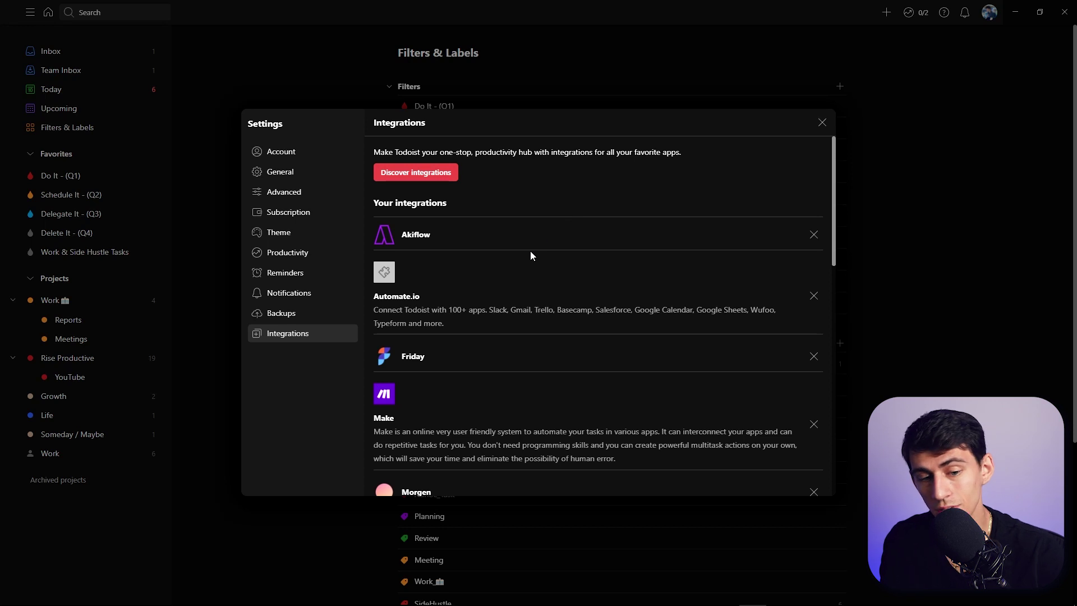
scroll(530, 252, "down", 10)
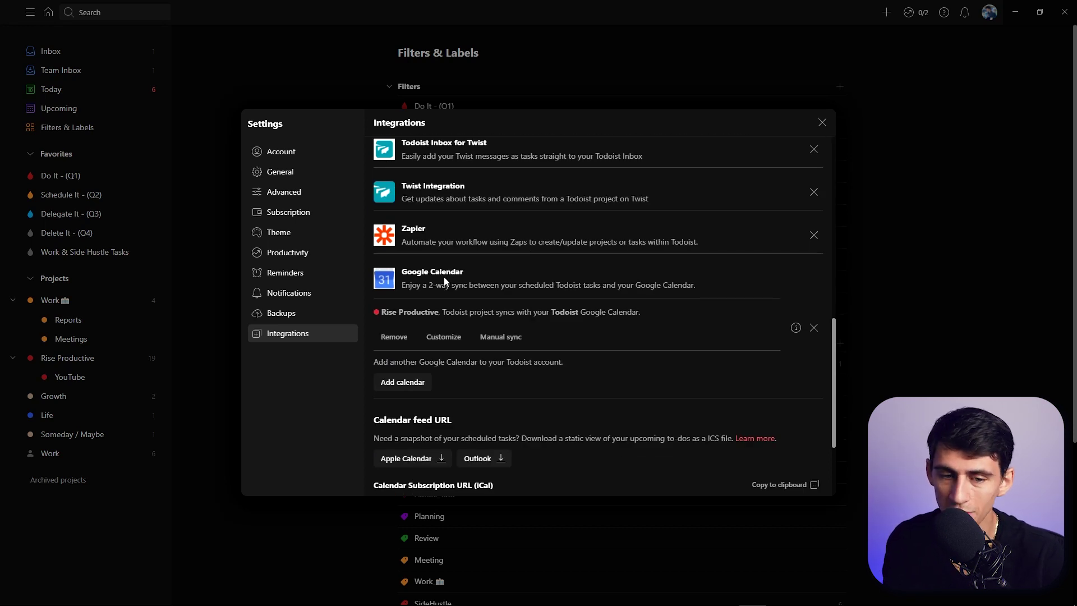
mouse_move(752, 595)
left_click(732, 594)
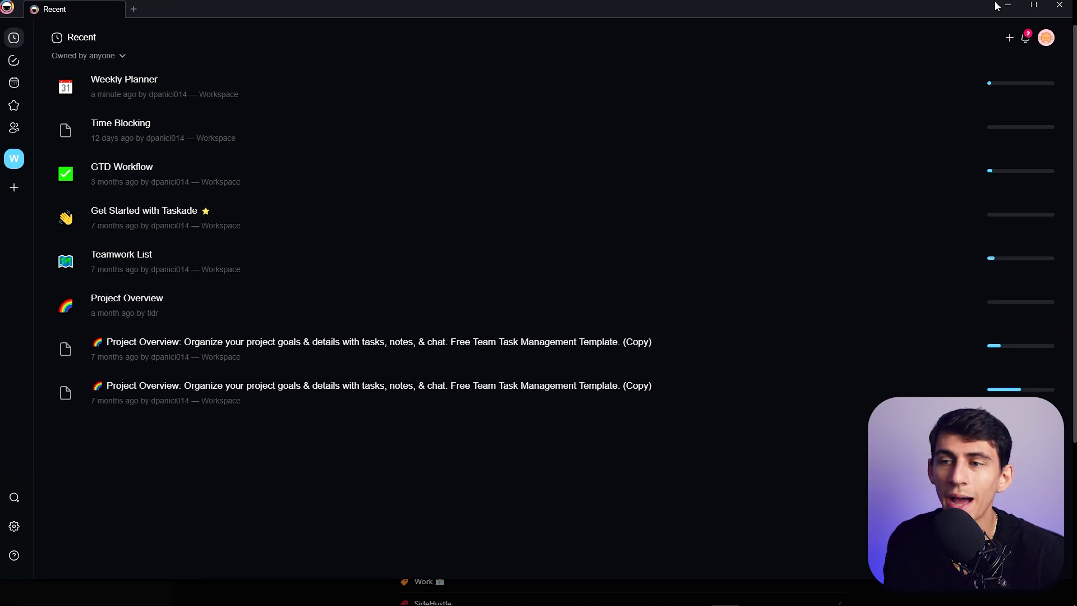
Maximize Taskade, glance at the account menu and Calendar view, then head to Google Calendar.
left_click(1033, 6)
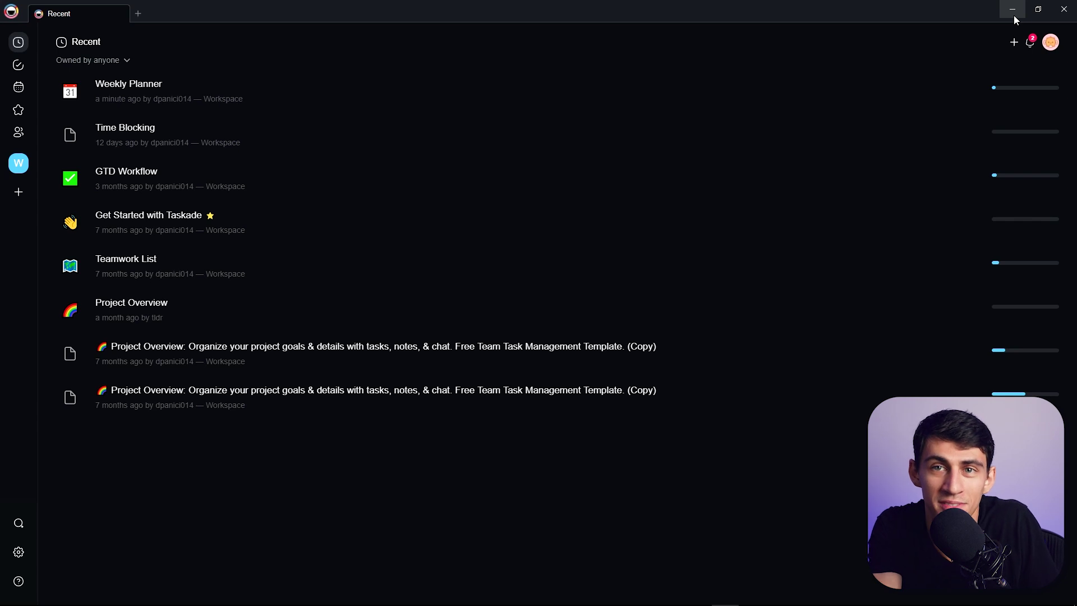
left_click(1052, 42)
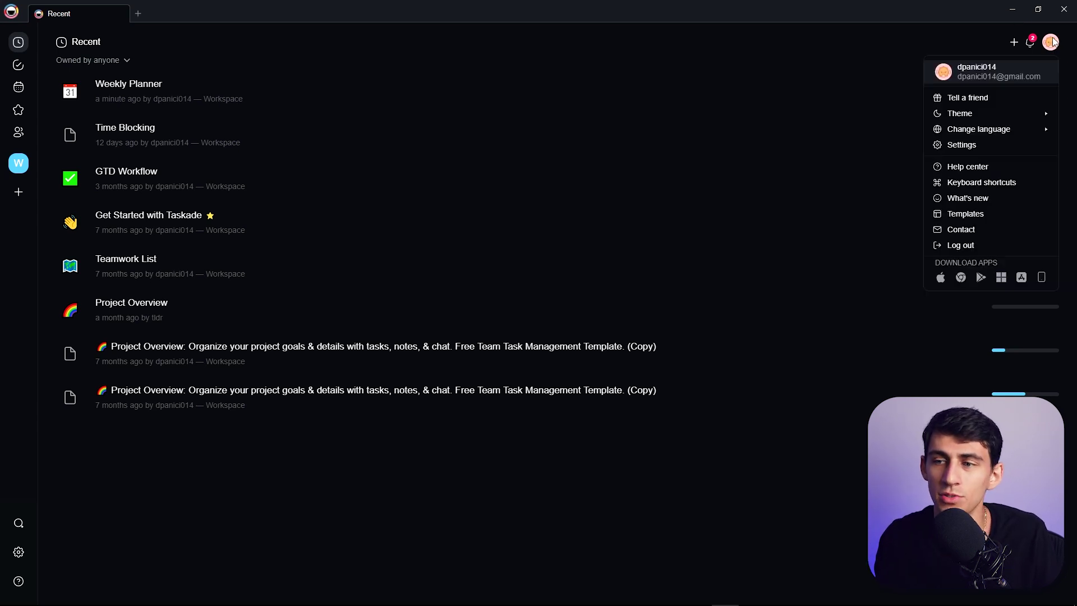
left_click(1053, 42)
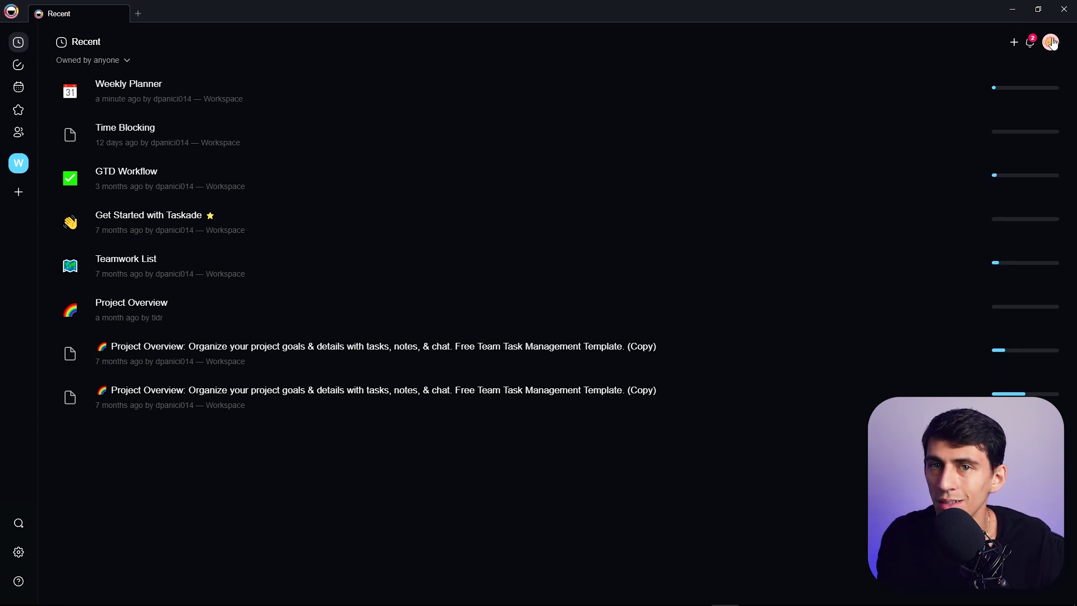
left_click(19, 87)
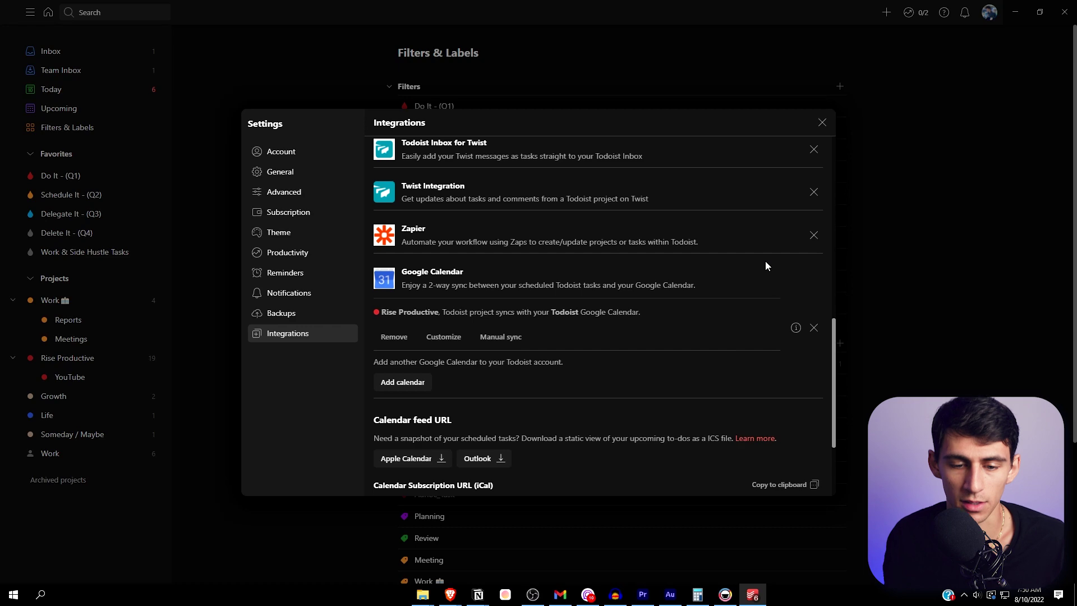
key("super")
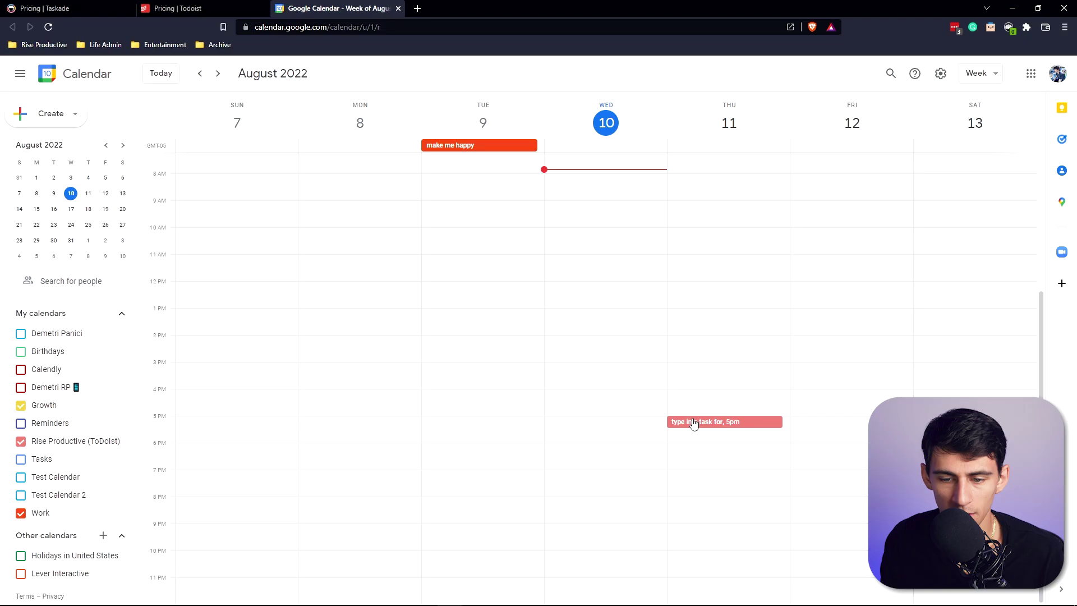
Stretch Thursday's 'type in a task for' event to end at 6pm, then return to Todoist.
left_click(694, 424)
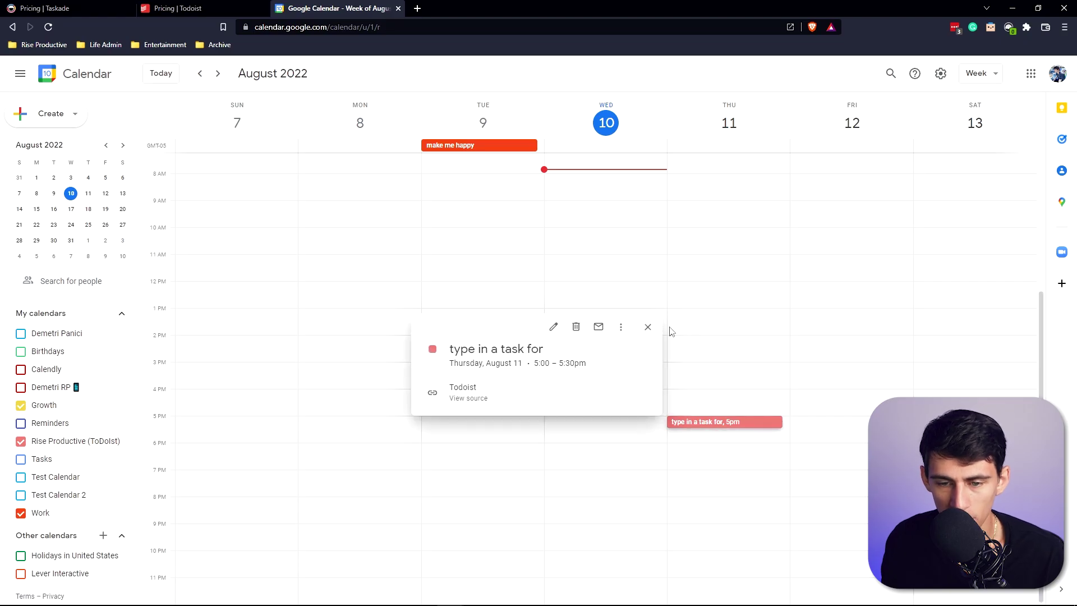
left_click(646, 327)
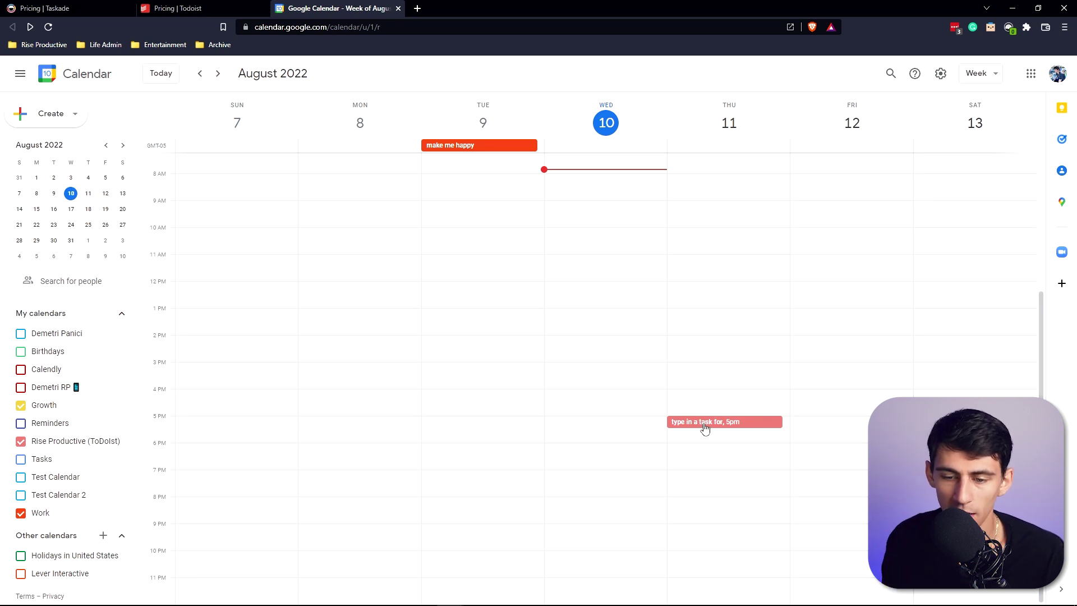
left_click_drag(704, 428, 702, 439)
left_click(751, 595)
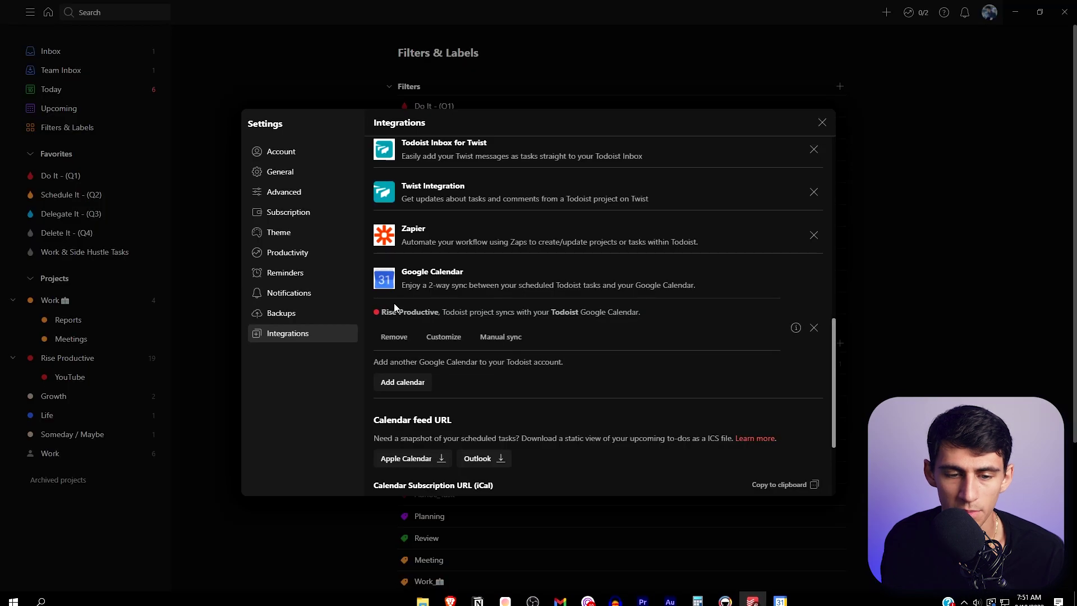
left_click(443, 337)
left_click(620, 64)
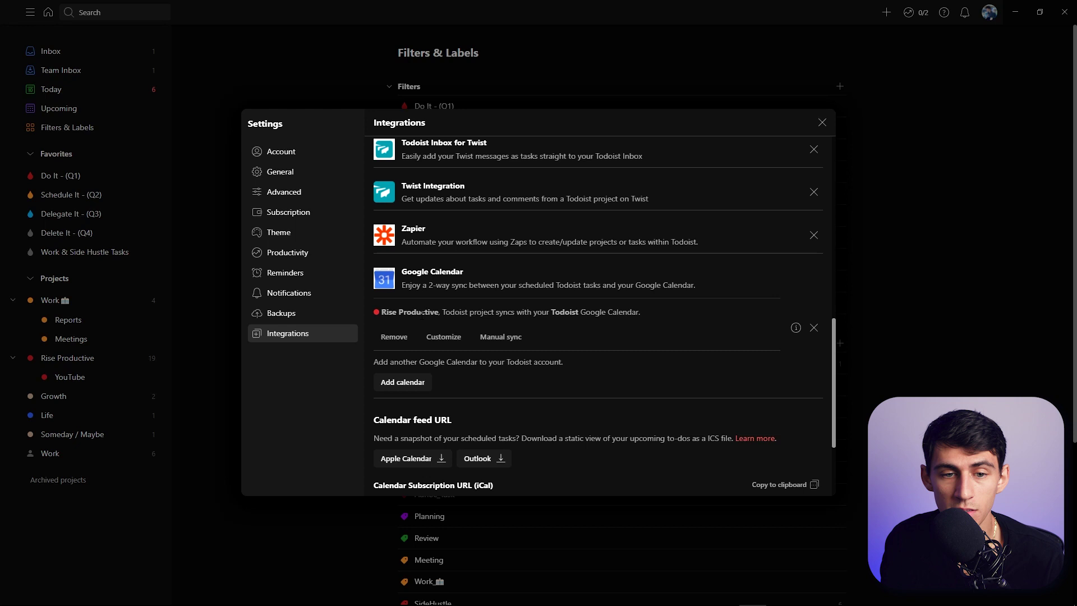
scroll(422, 312, "up", 3)
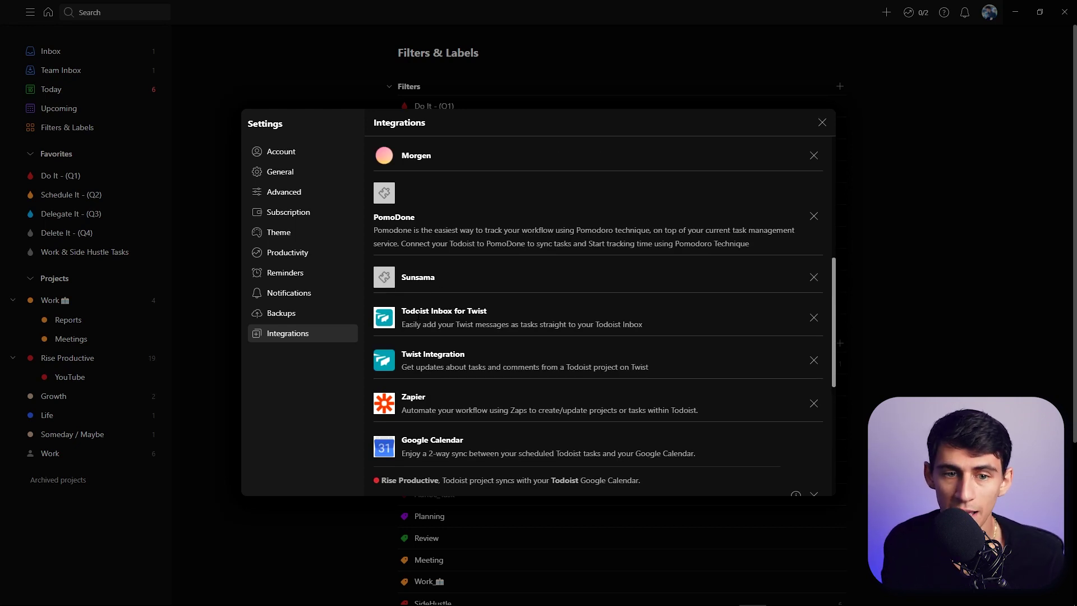
scroll(417, 314, "up", 6)
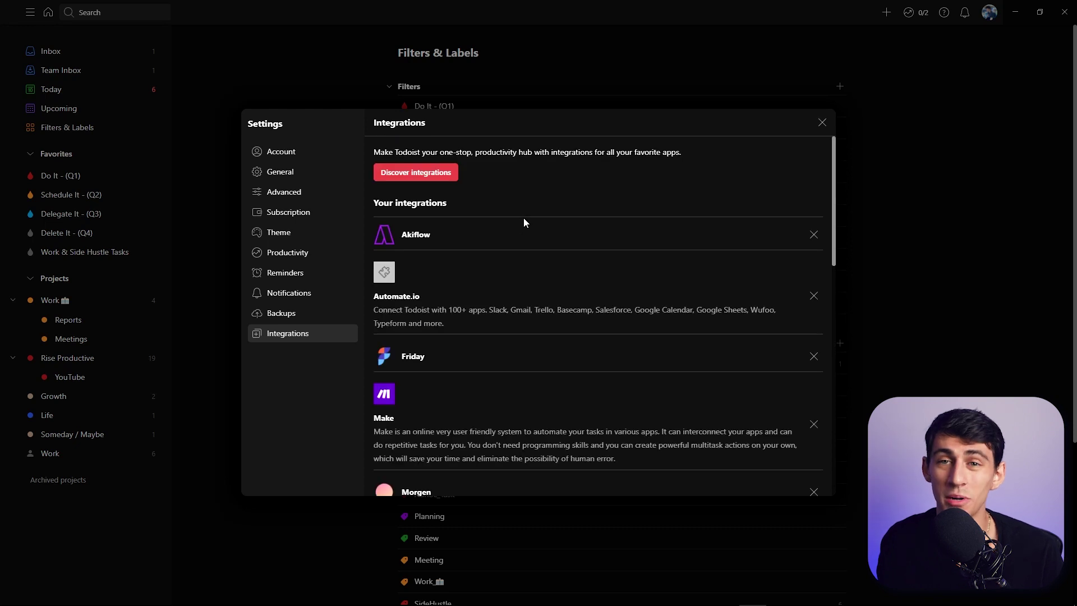